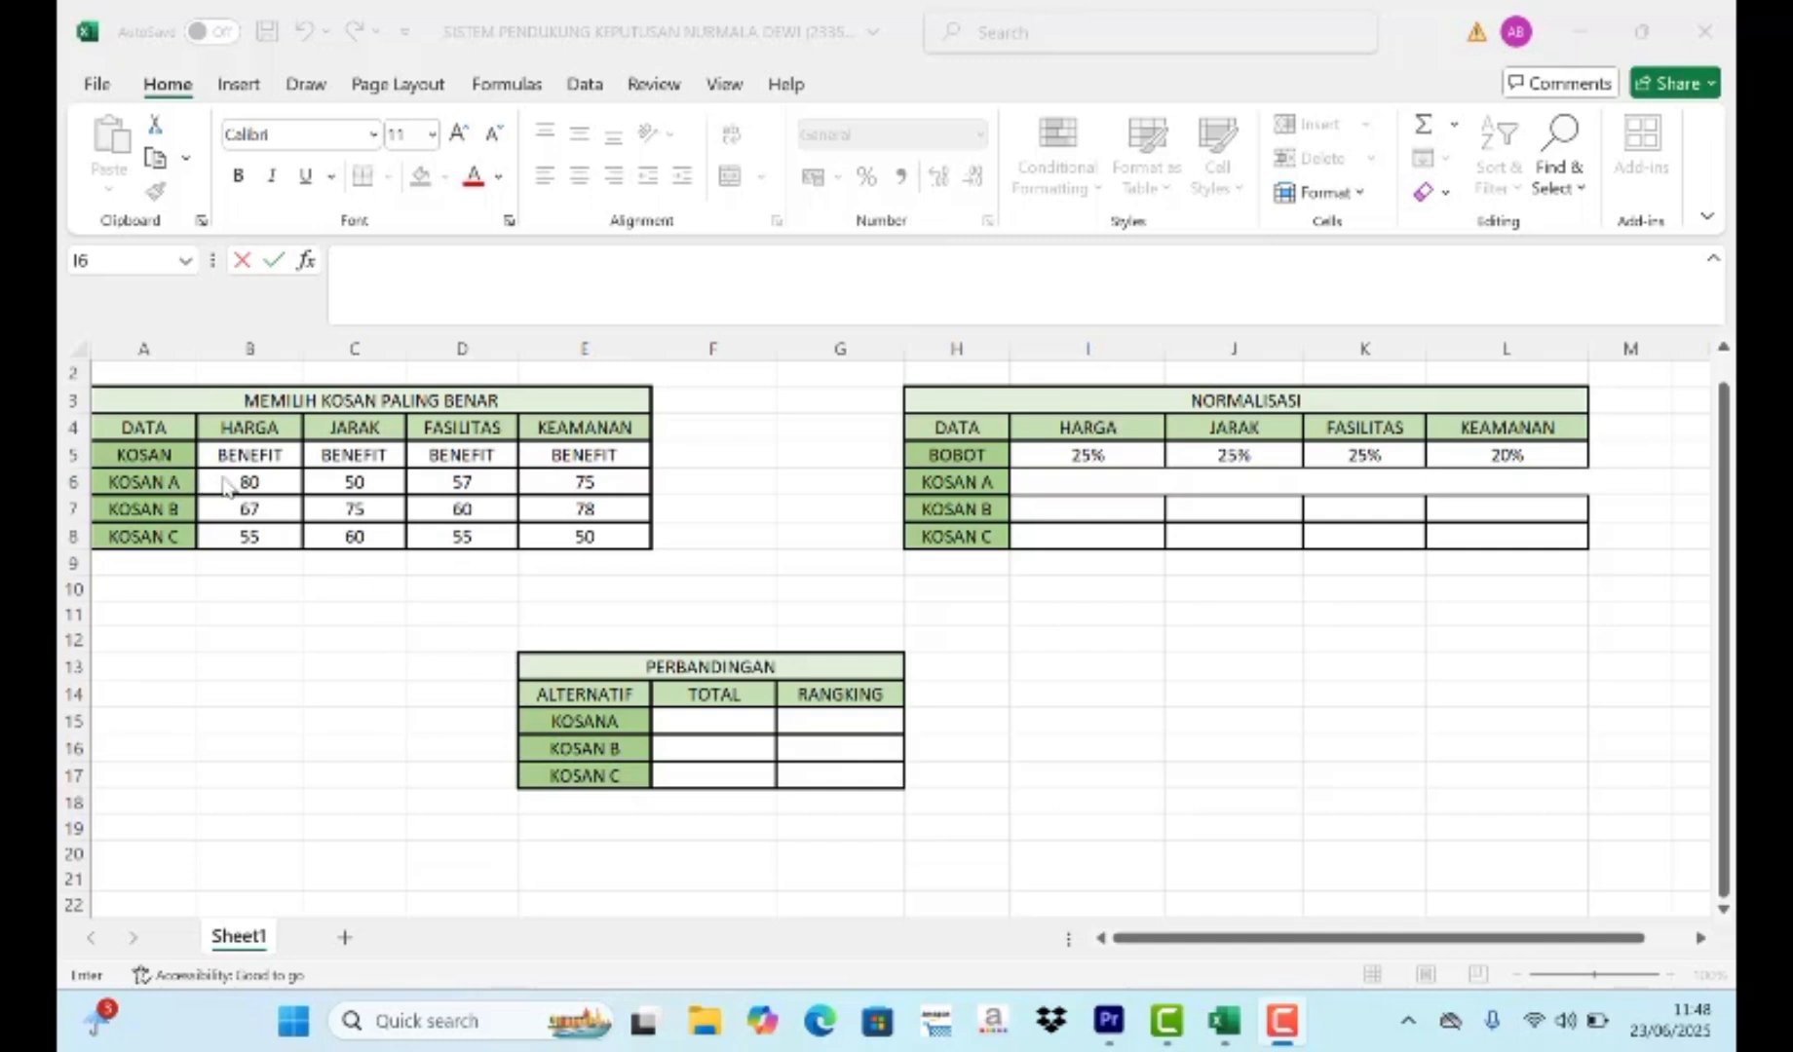
- Start an IF formula in cell I6 with the condition $B$5="BENEFIT", using an absolute reference to the HARGA criterion type
click(1041, 489)
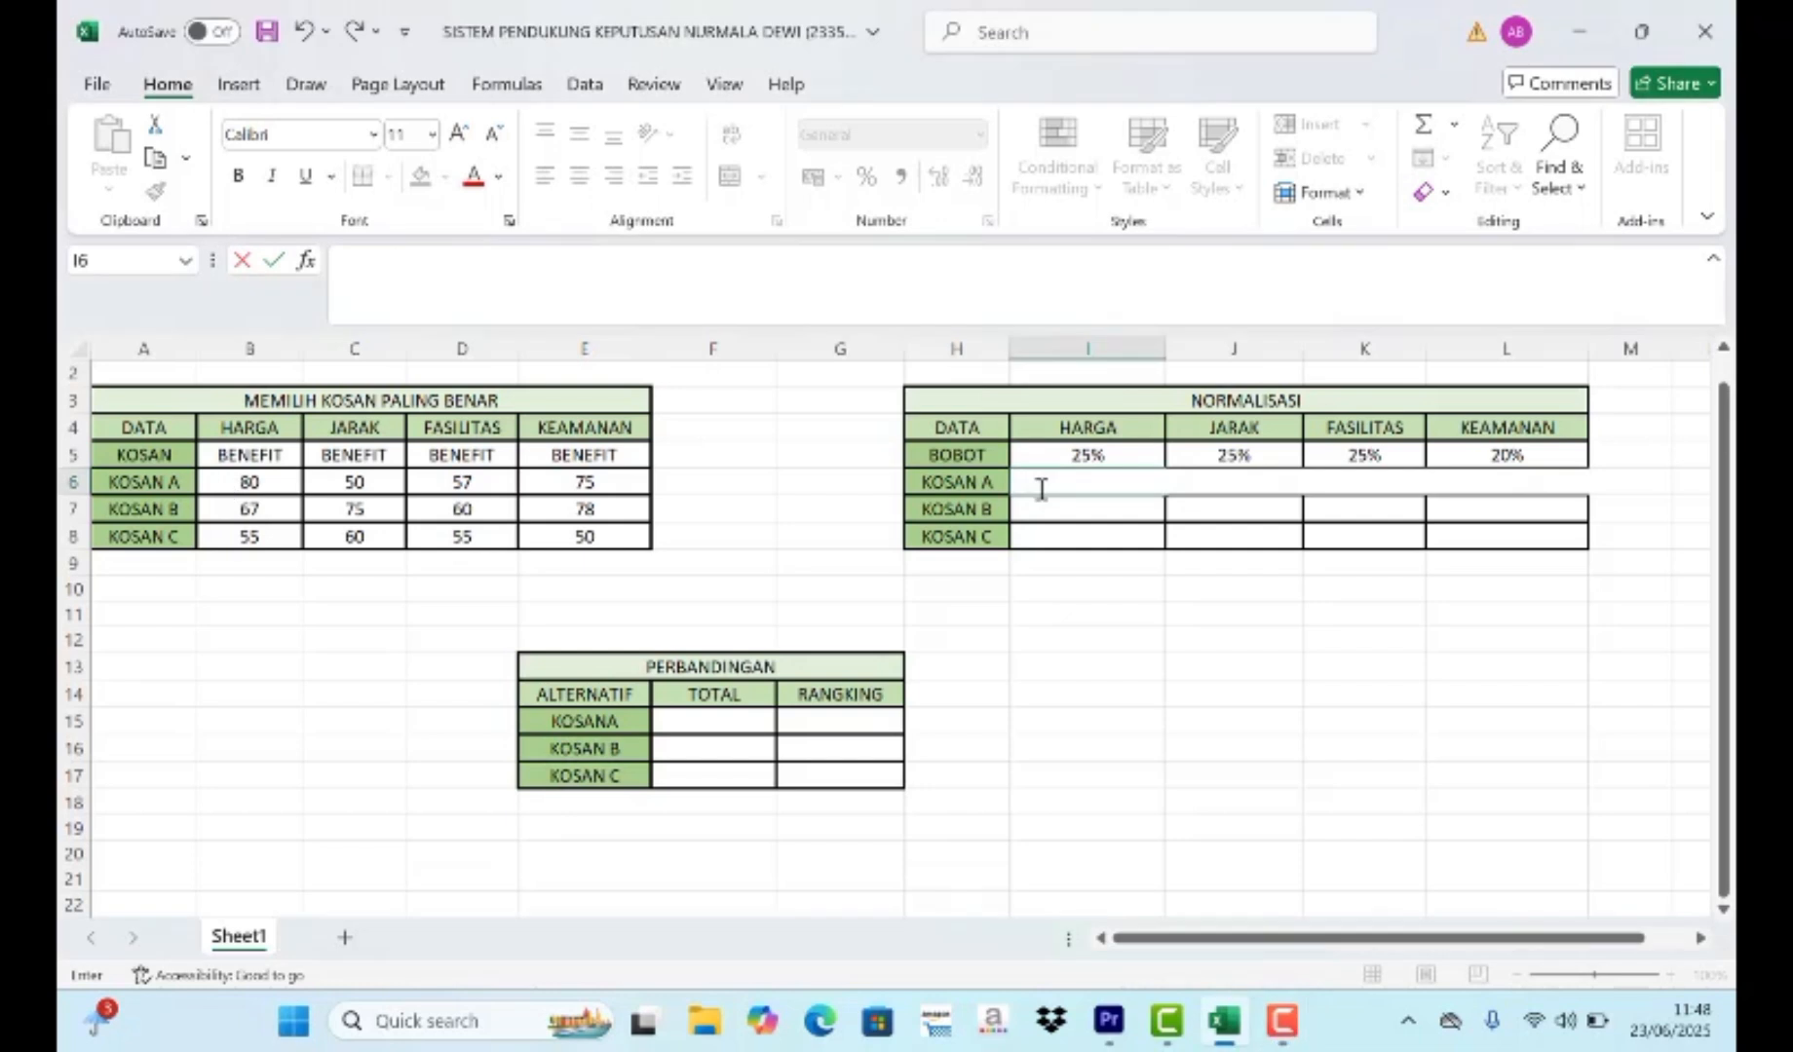
text(=)
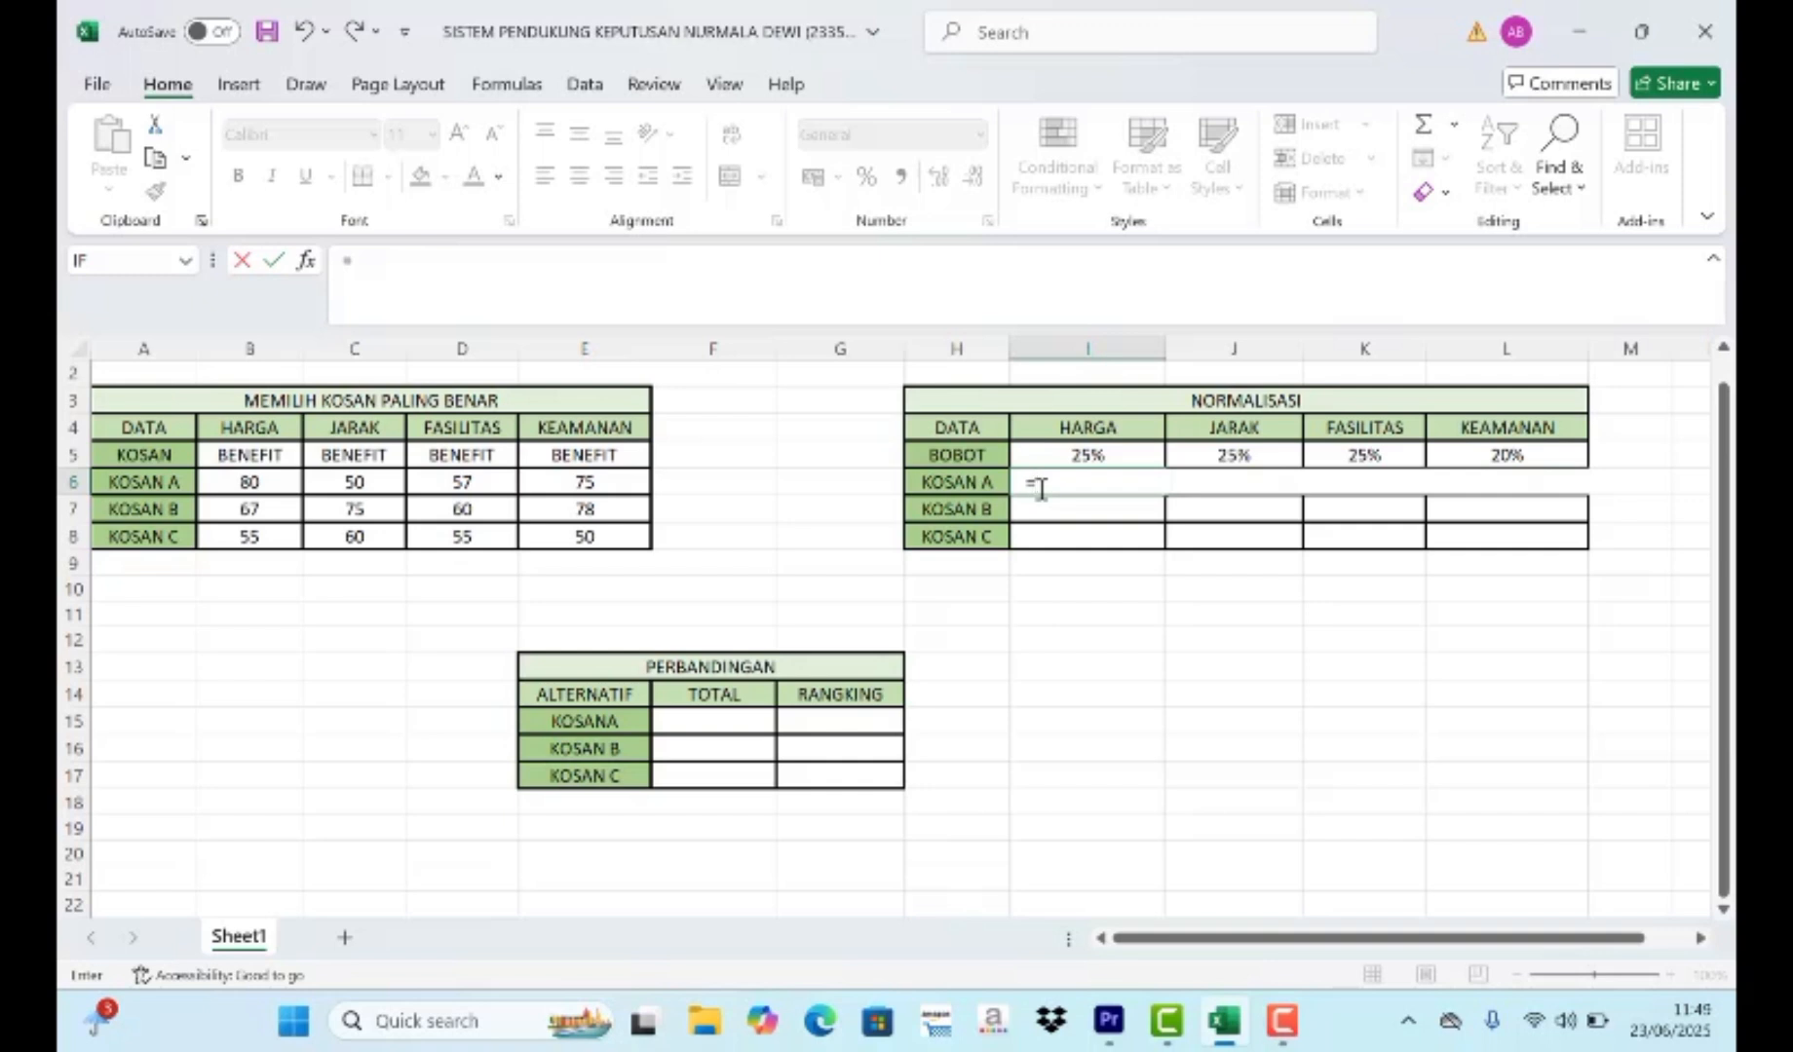
text(IF)
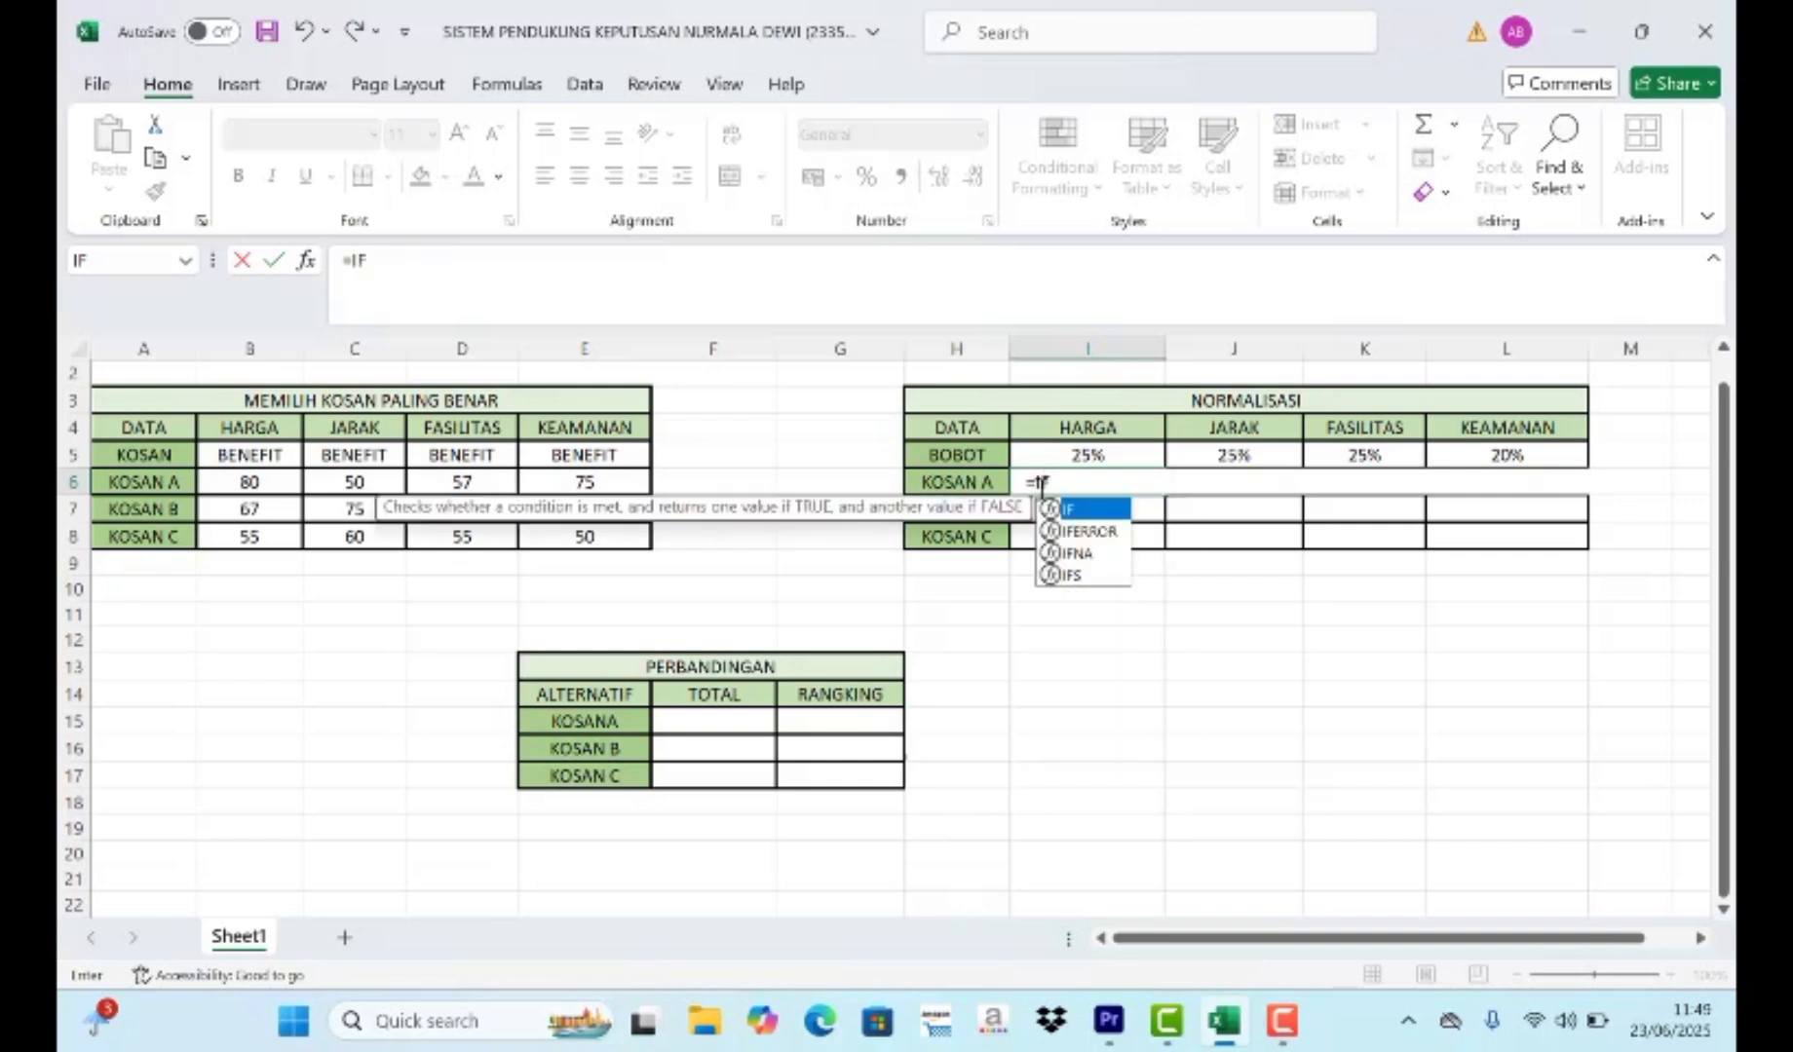
double_click(1116, 511)
click(250, 453)
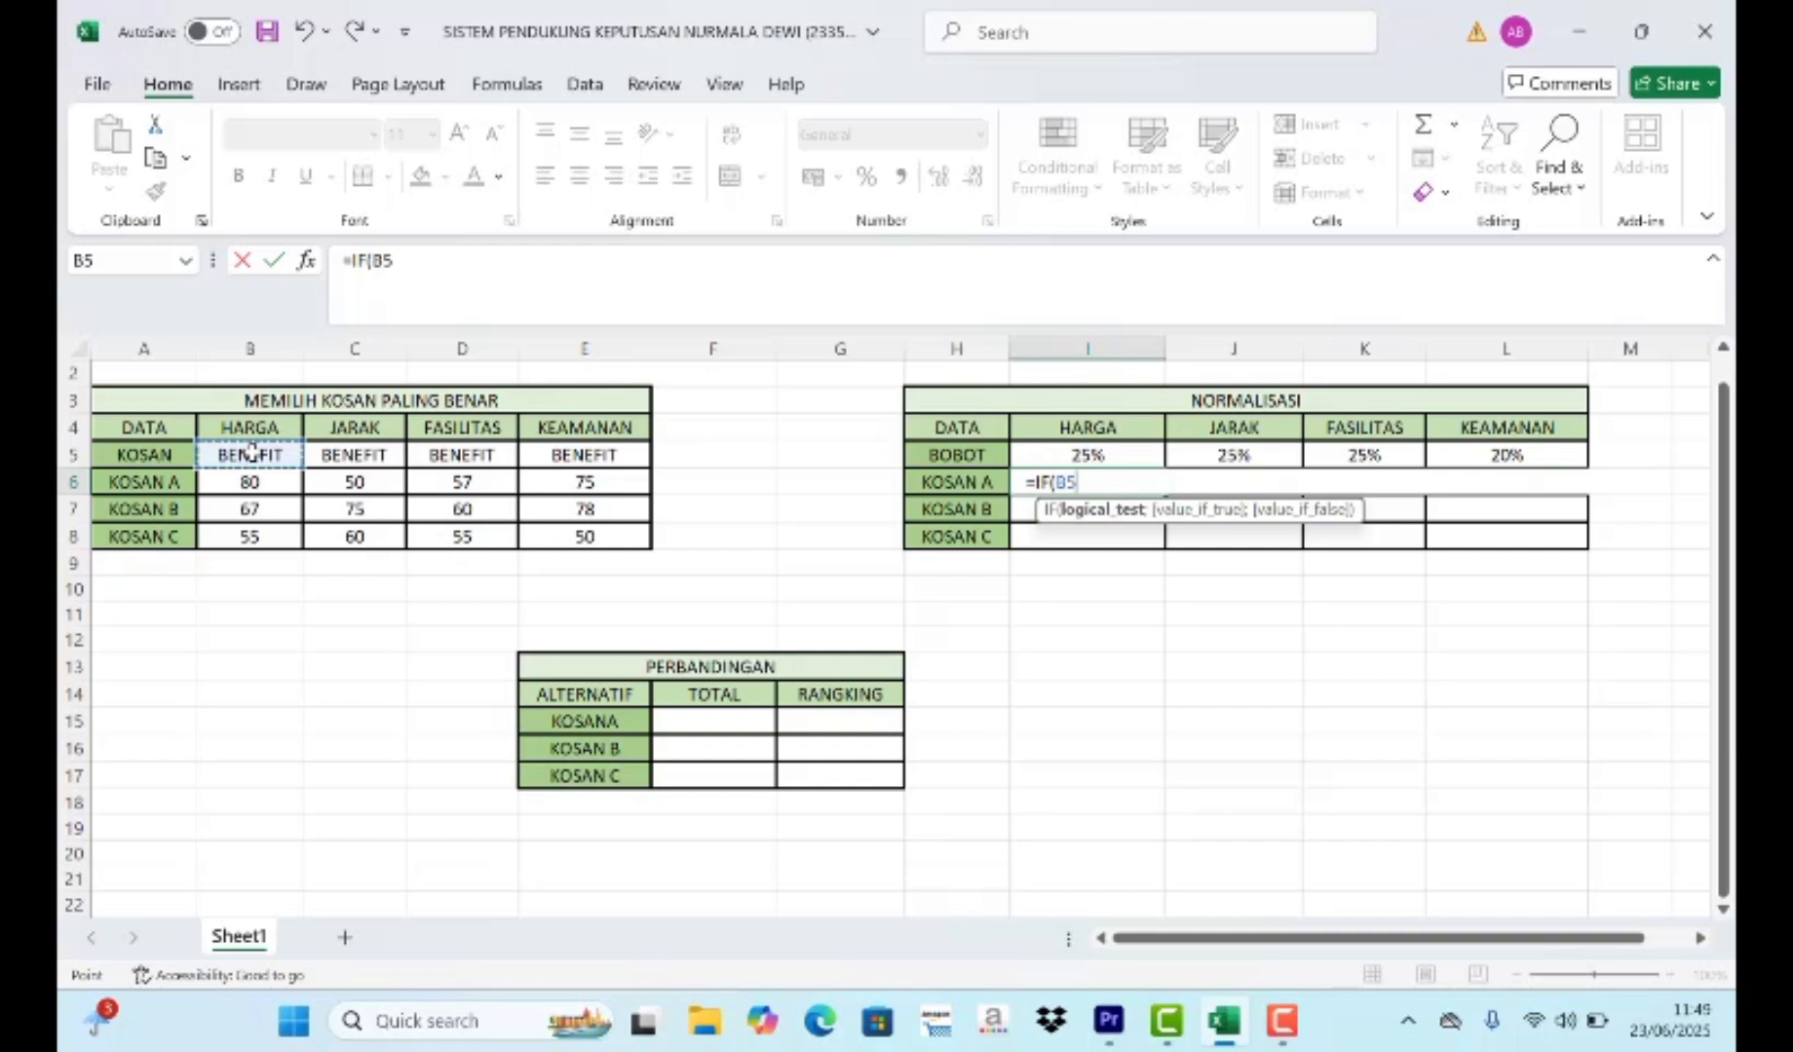
key(F4)
text(=)
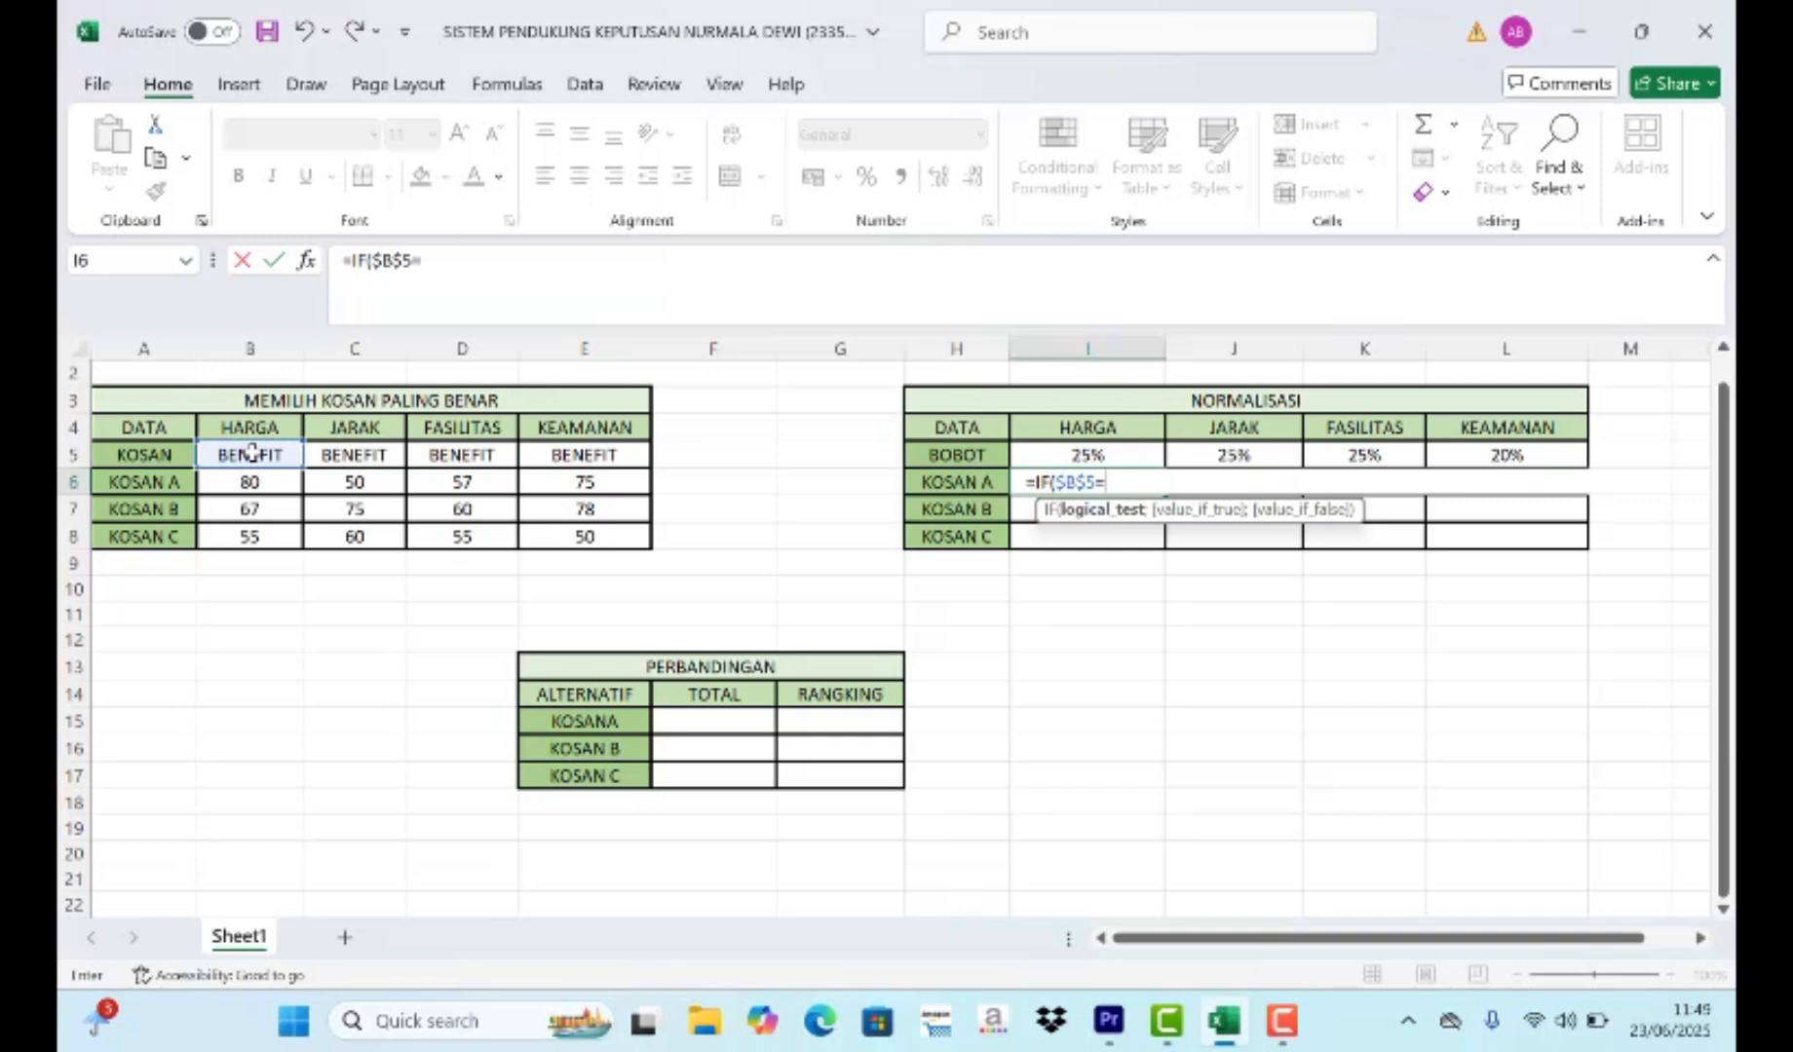
text("BEN)
text(EFIT)
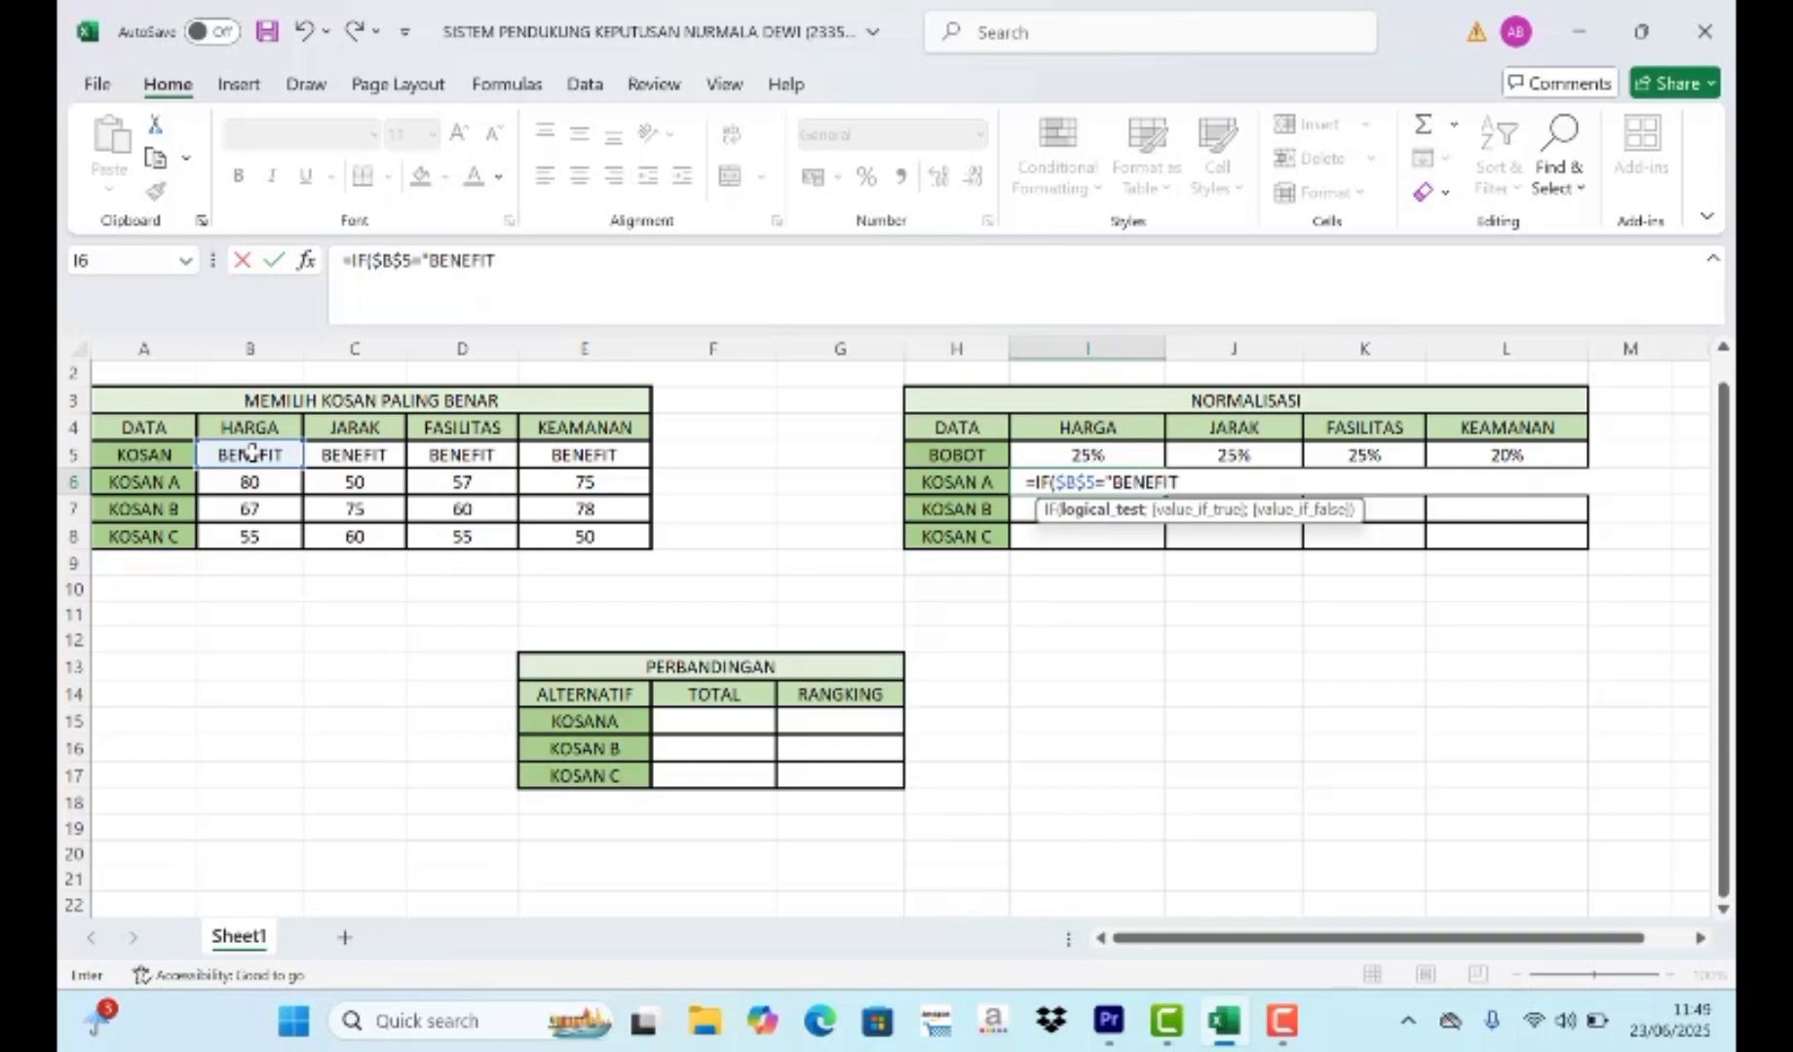
text(";)
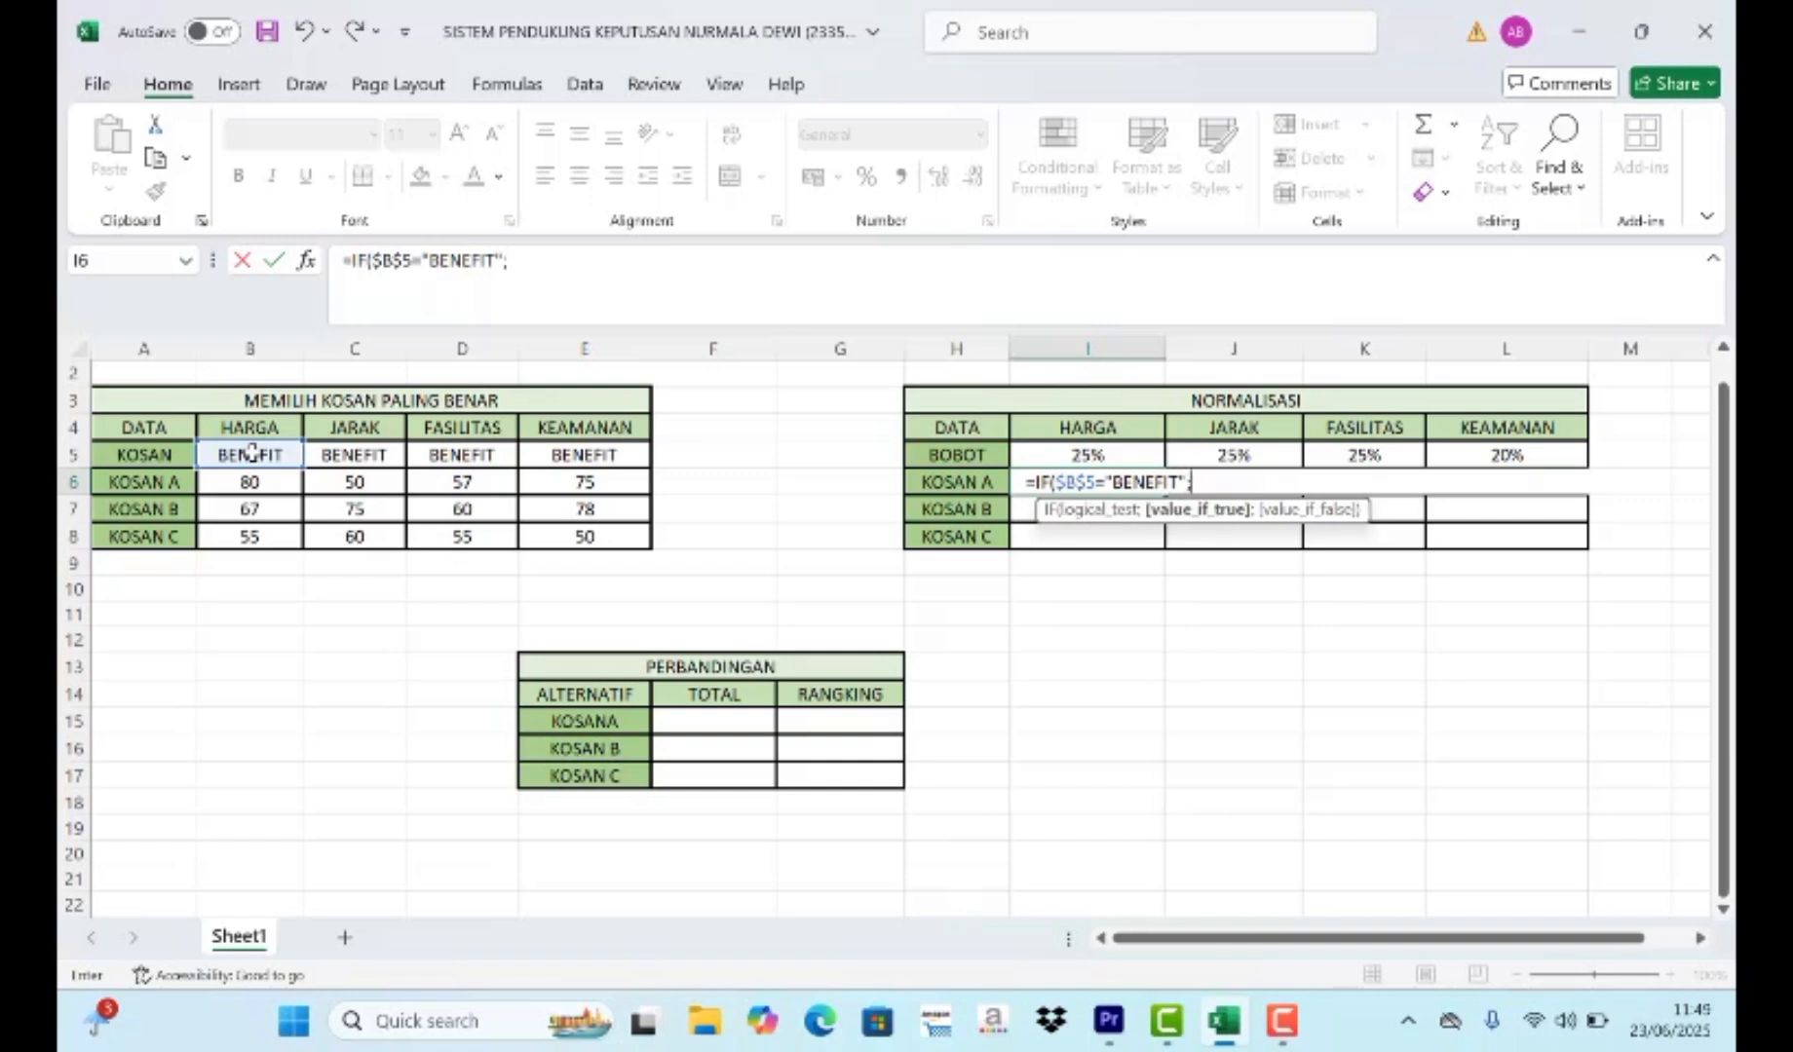
- Give the IF formula in I6 the true value B6/MAX($B$6:$B$8), locking the HARGA range as absolute
click(245, 488)
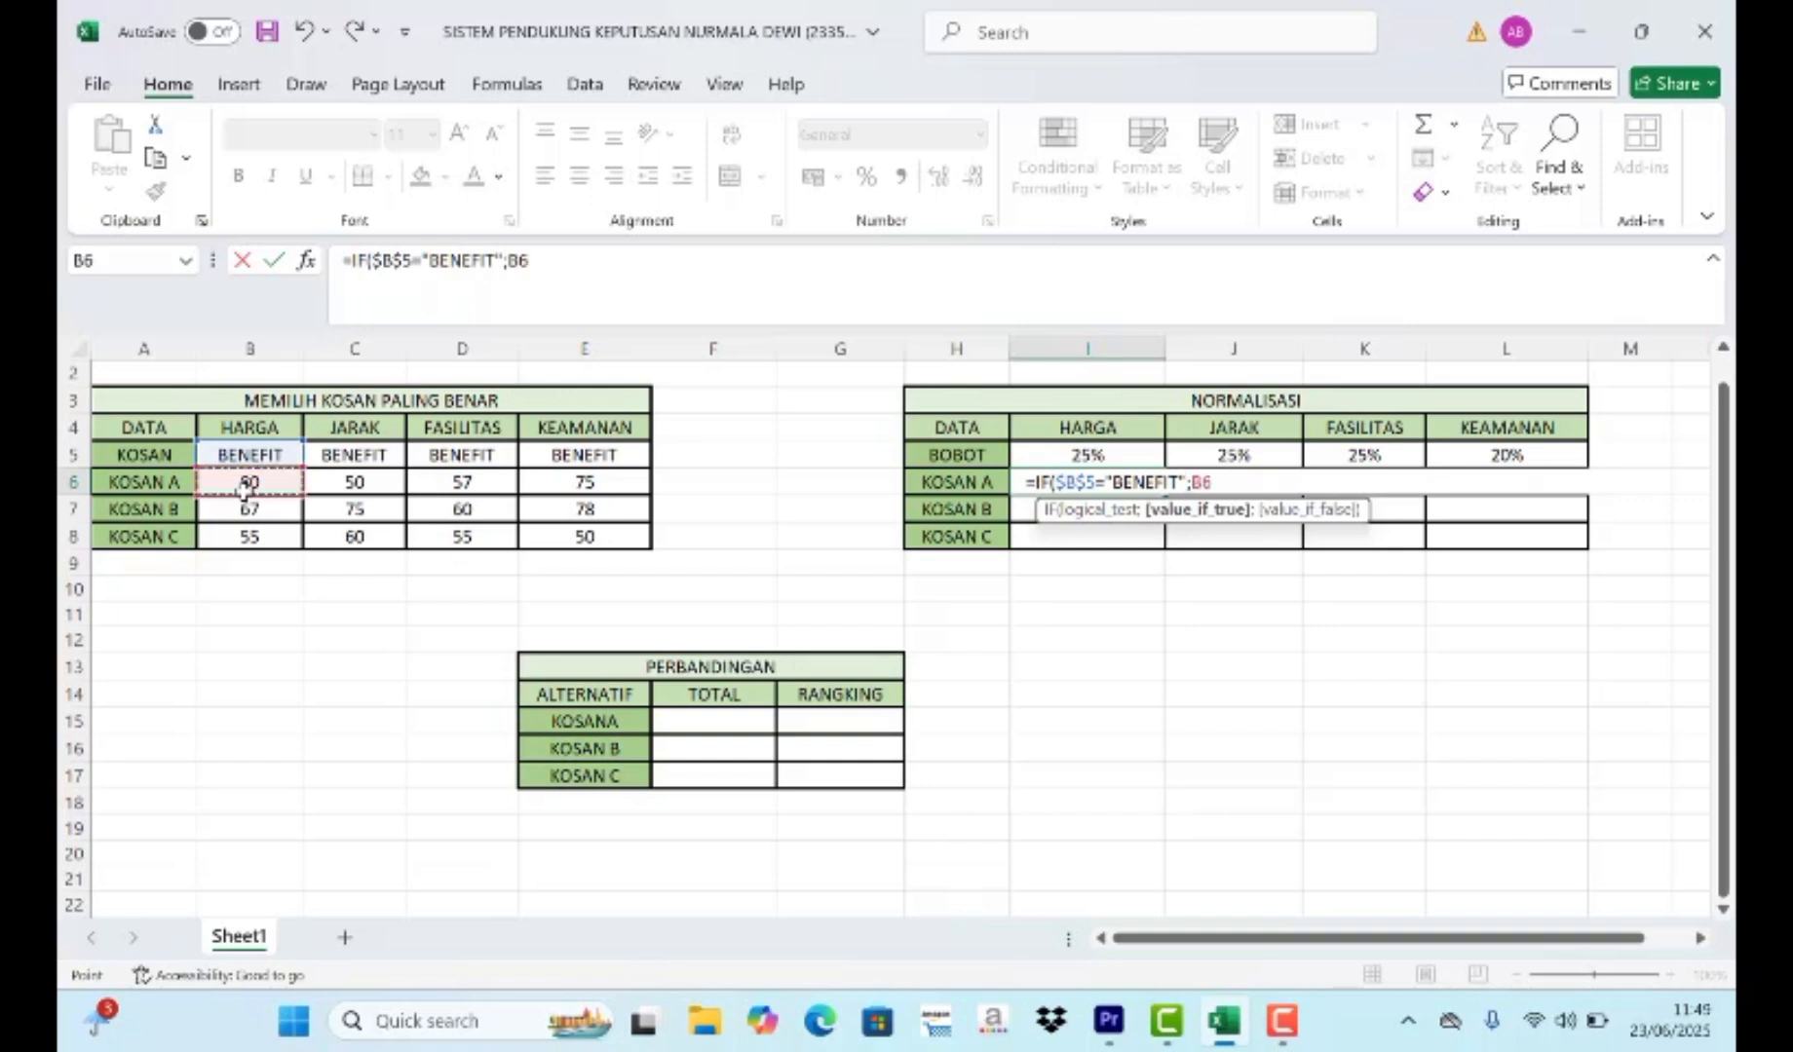
text(/)
text(MAX)
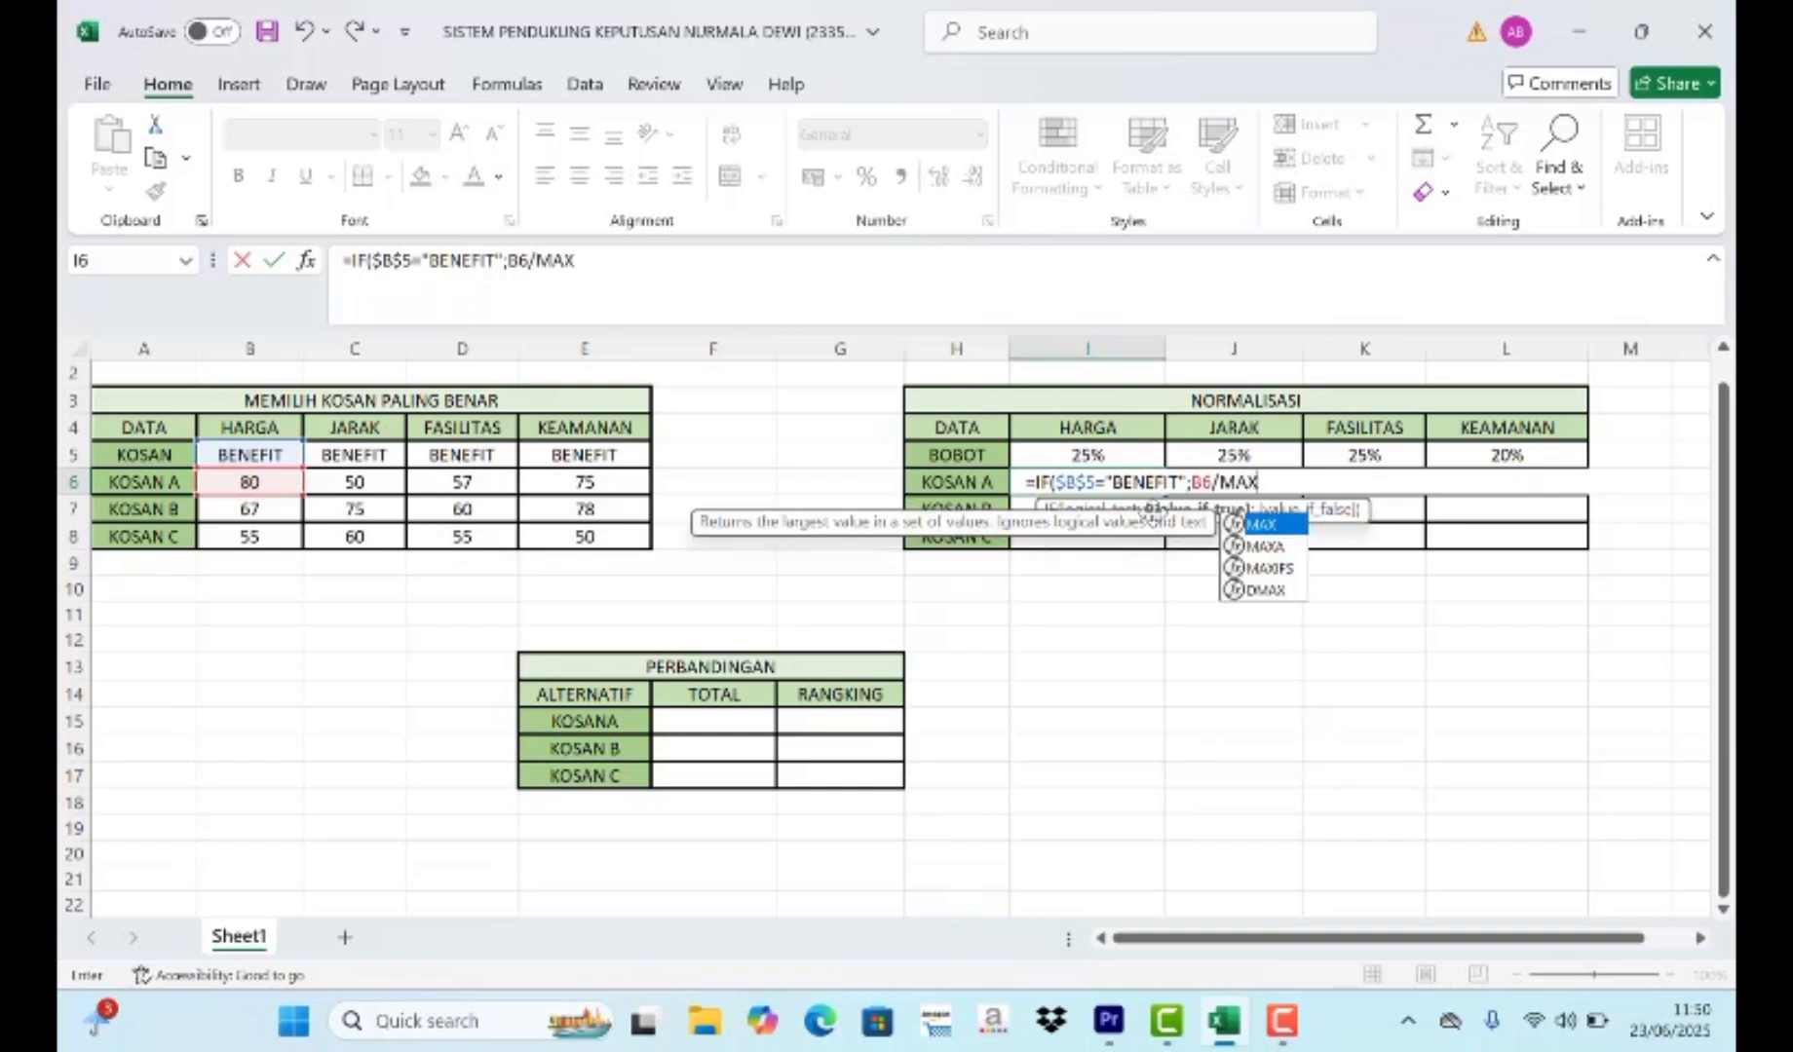
double_click(1302, 527)
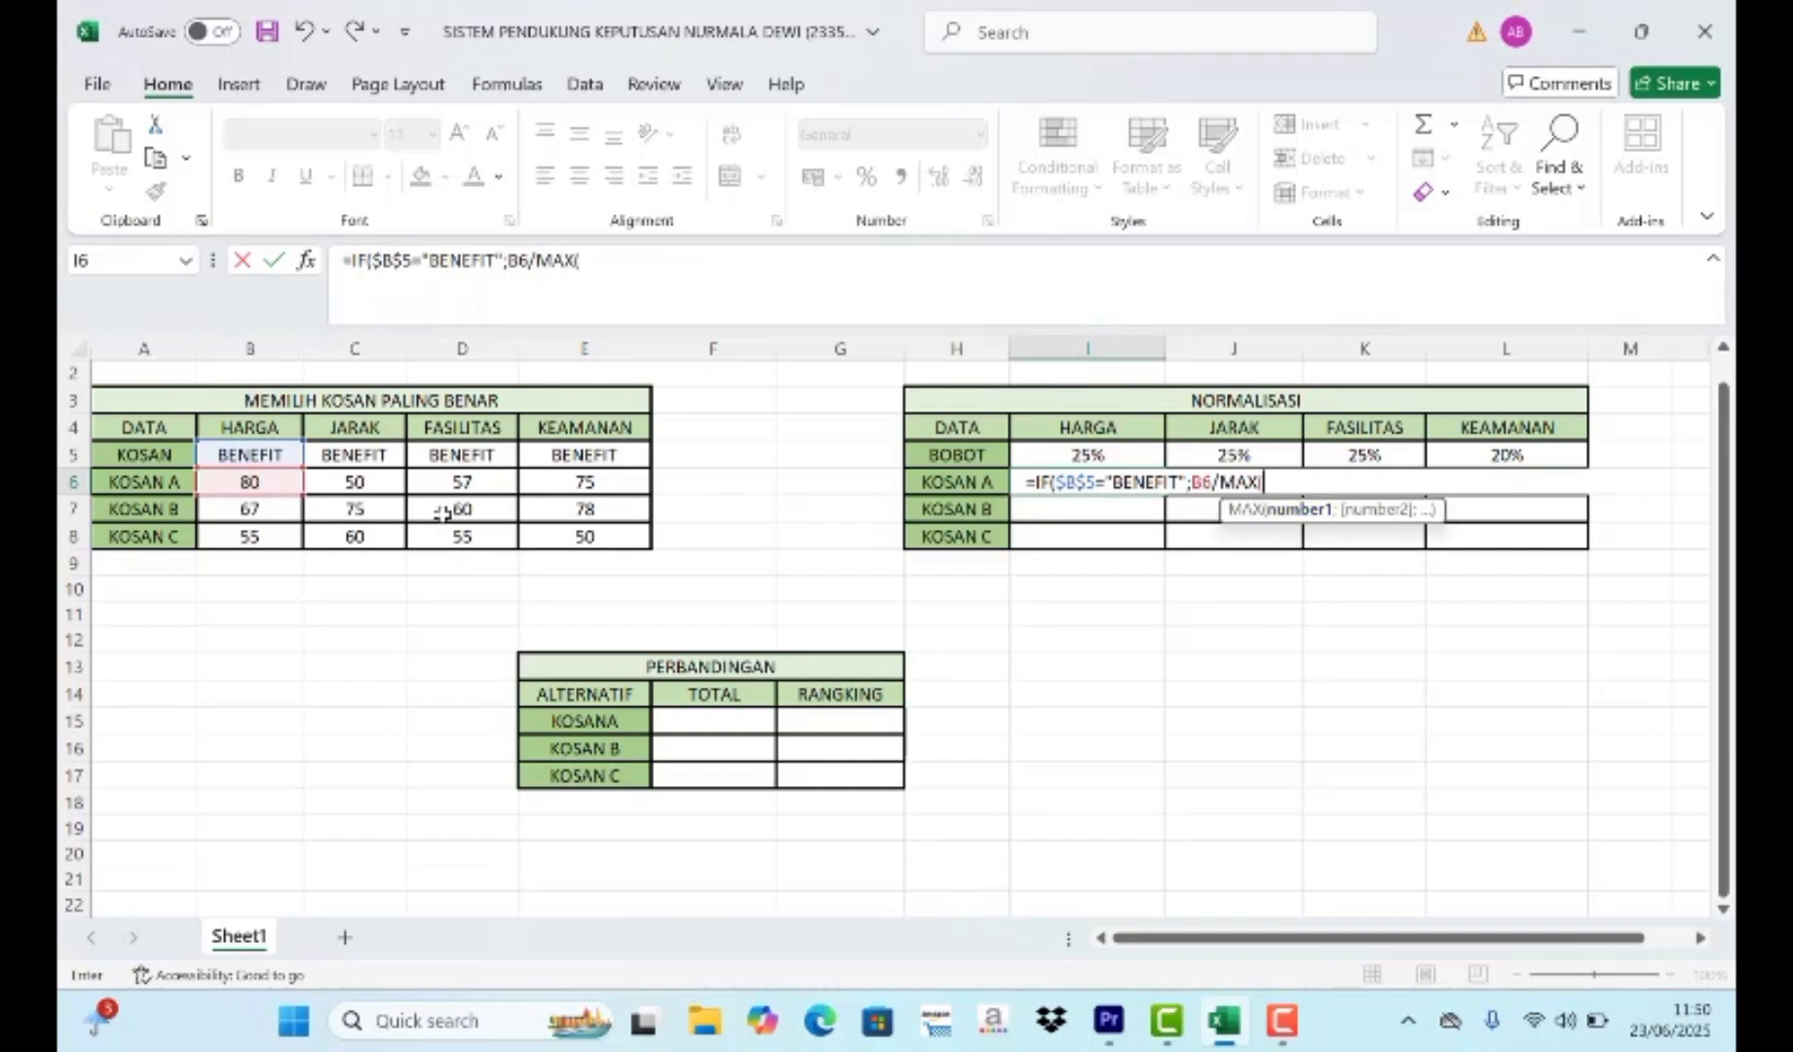
click(285, 482)
drag(285, 481, 281, 524)
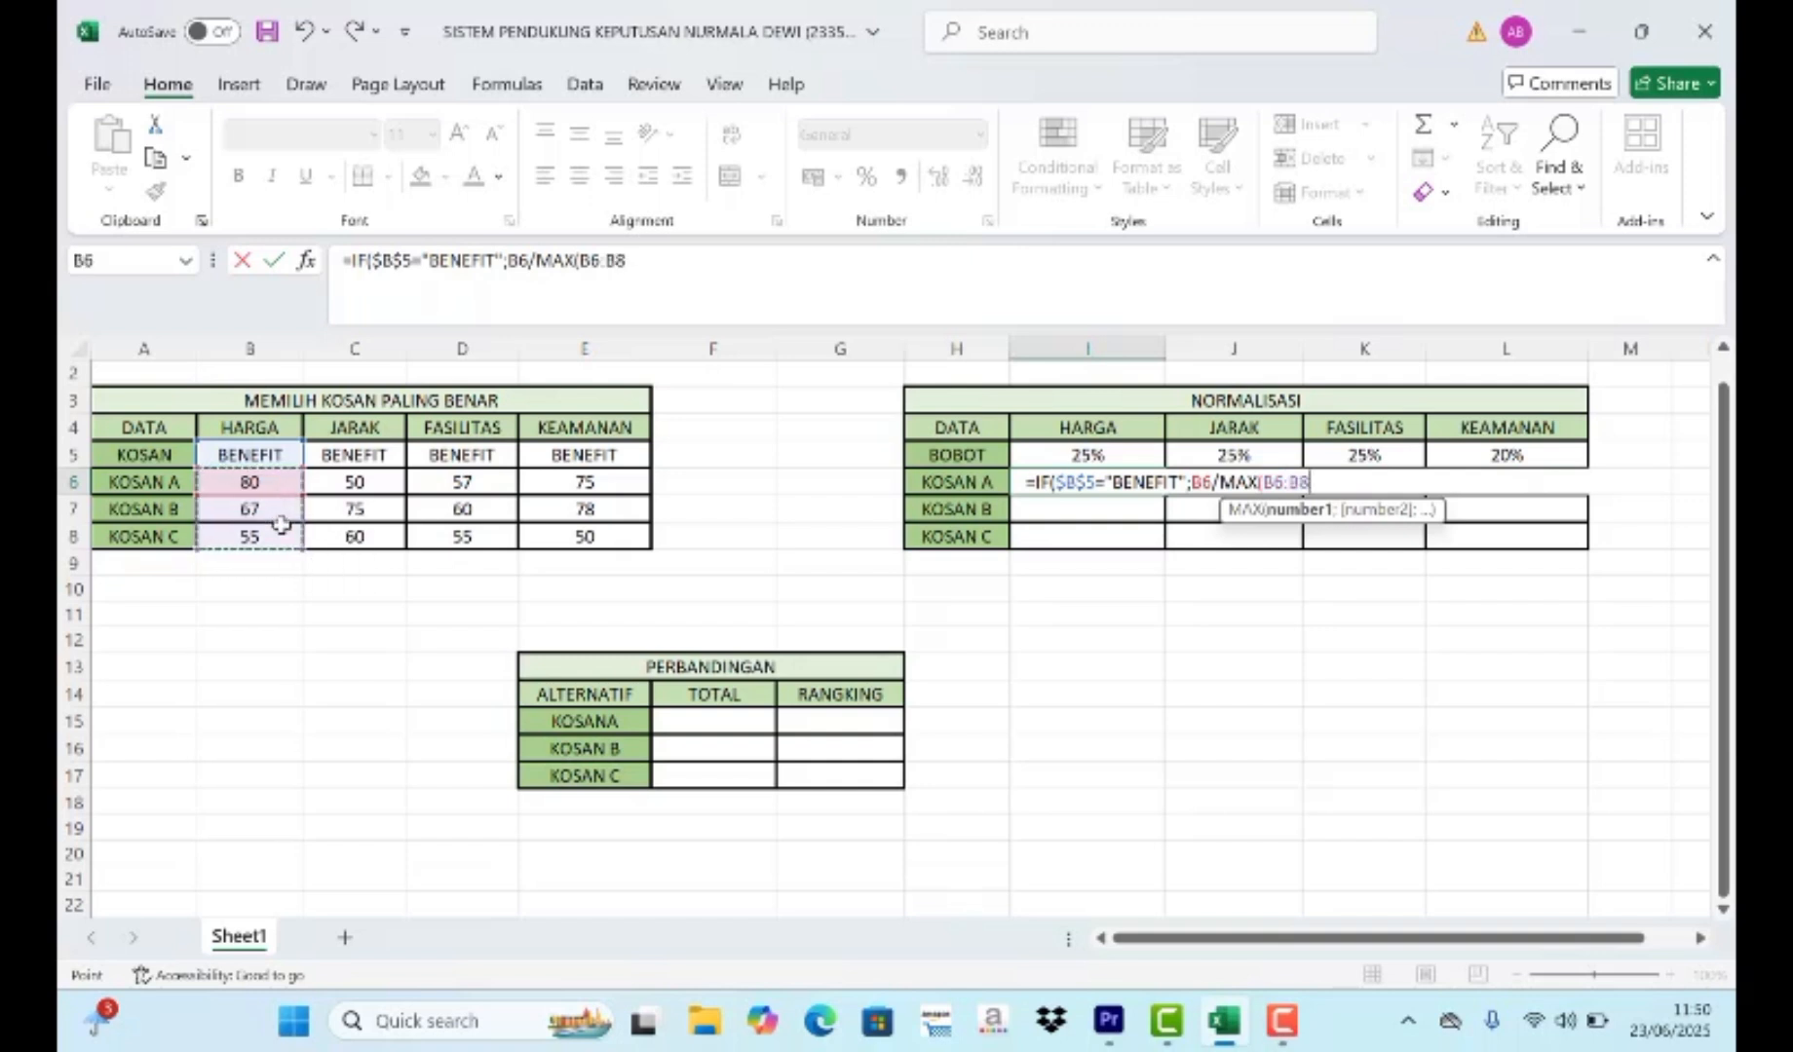
key(F4)
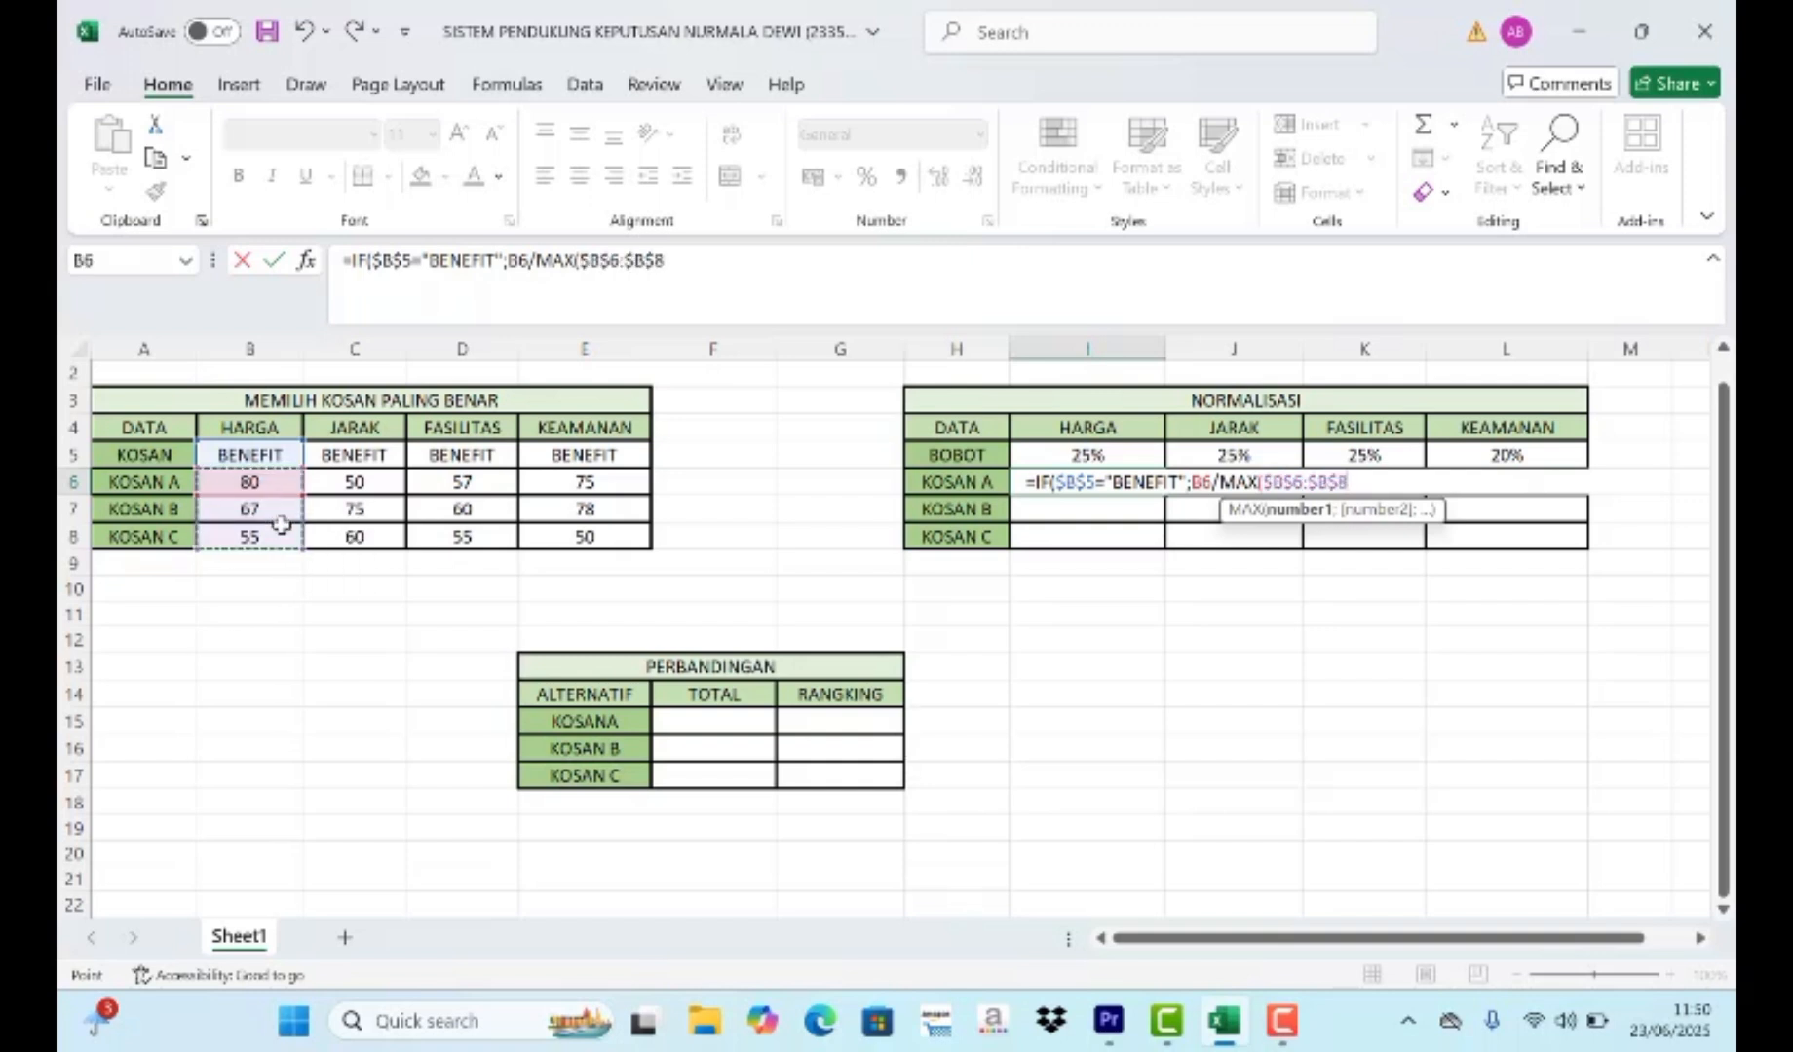
text())
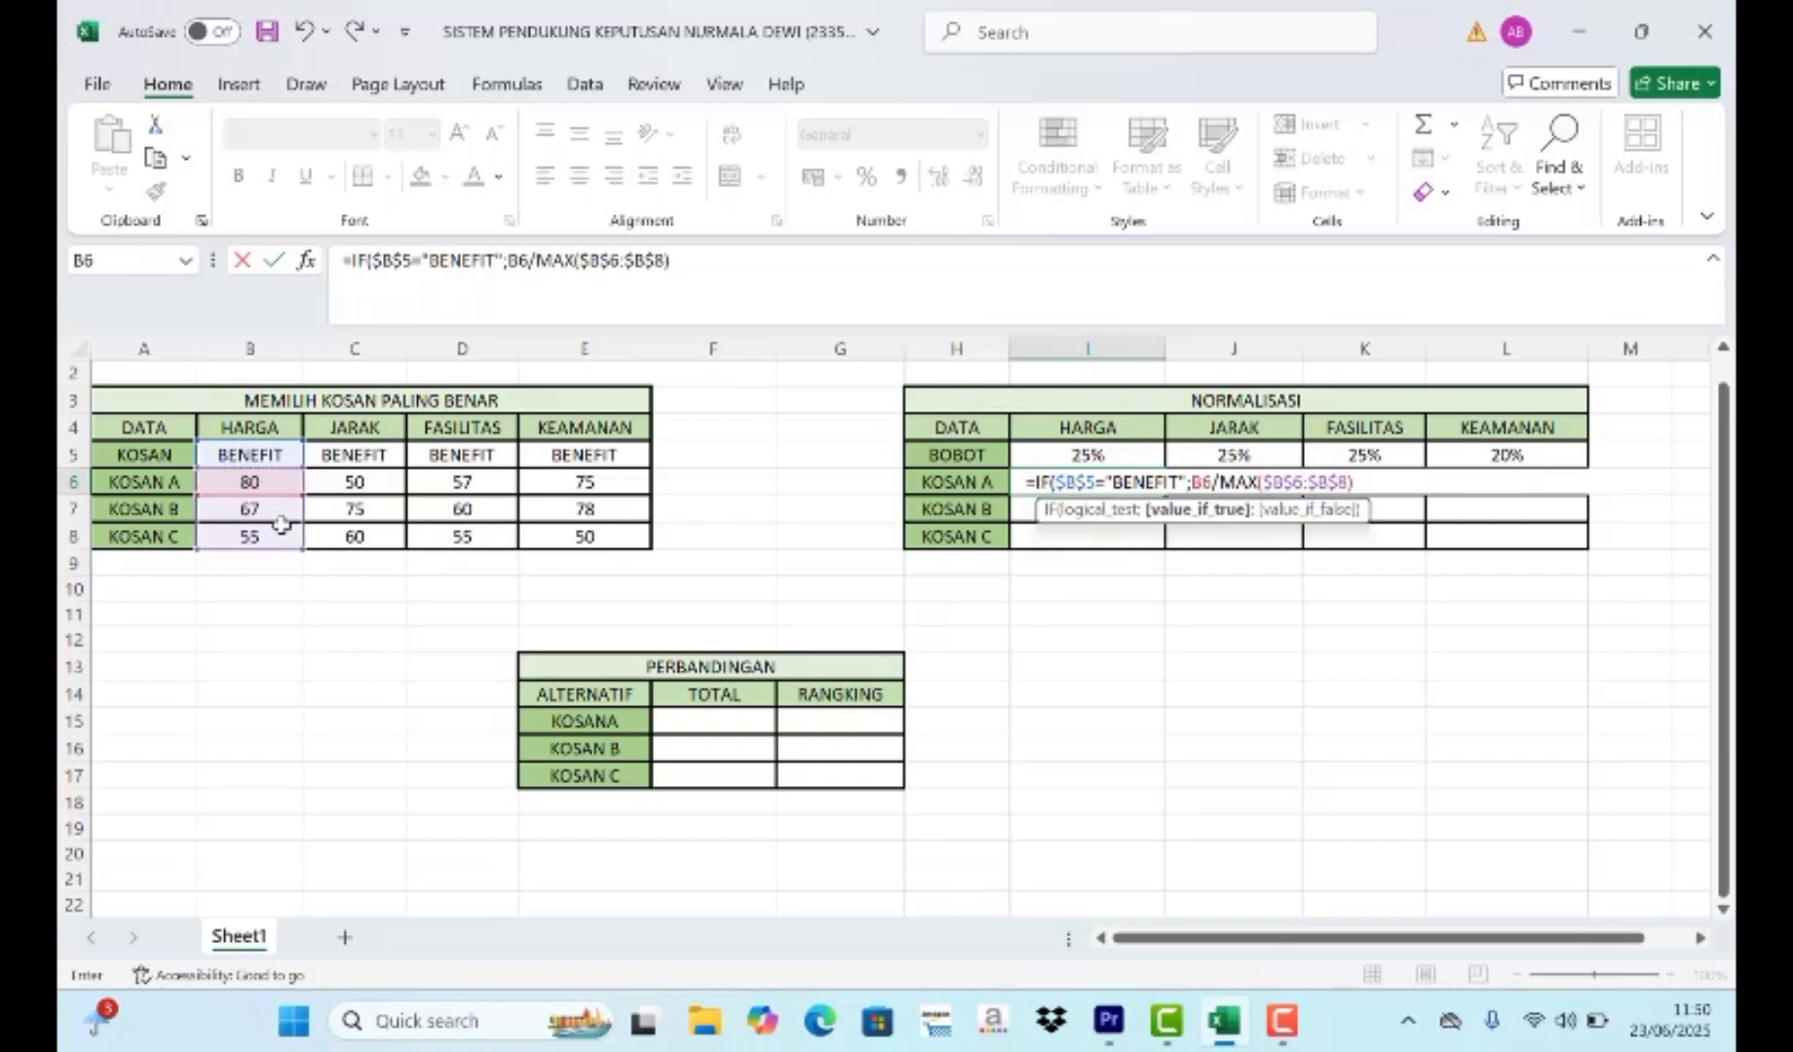
text(;)
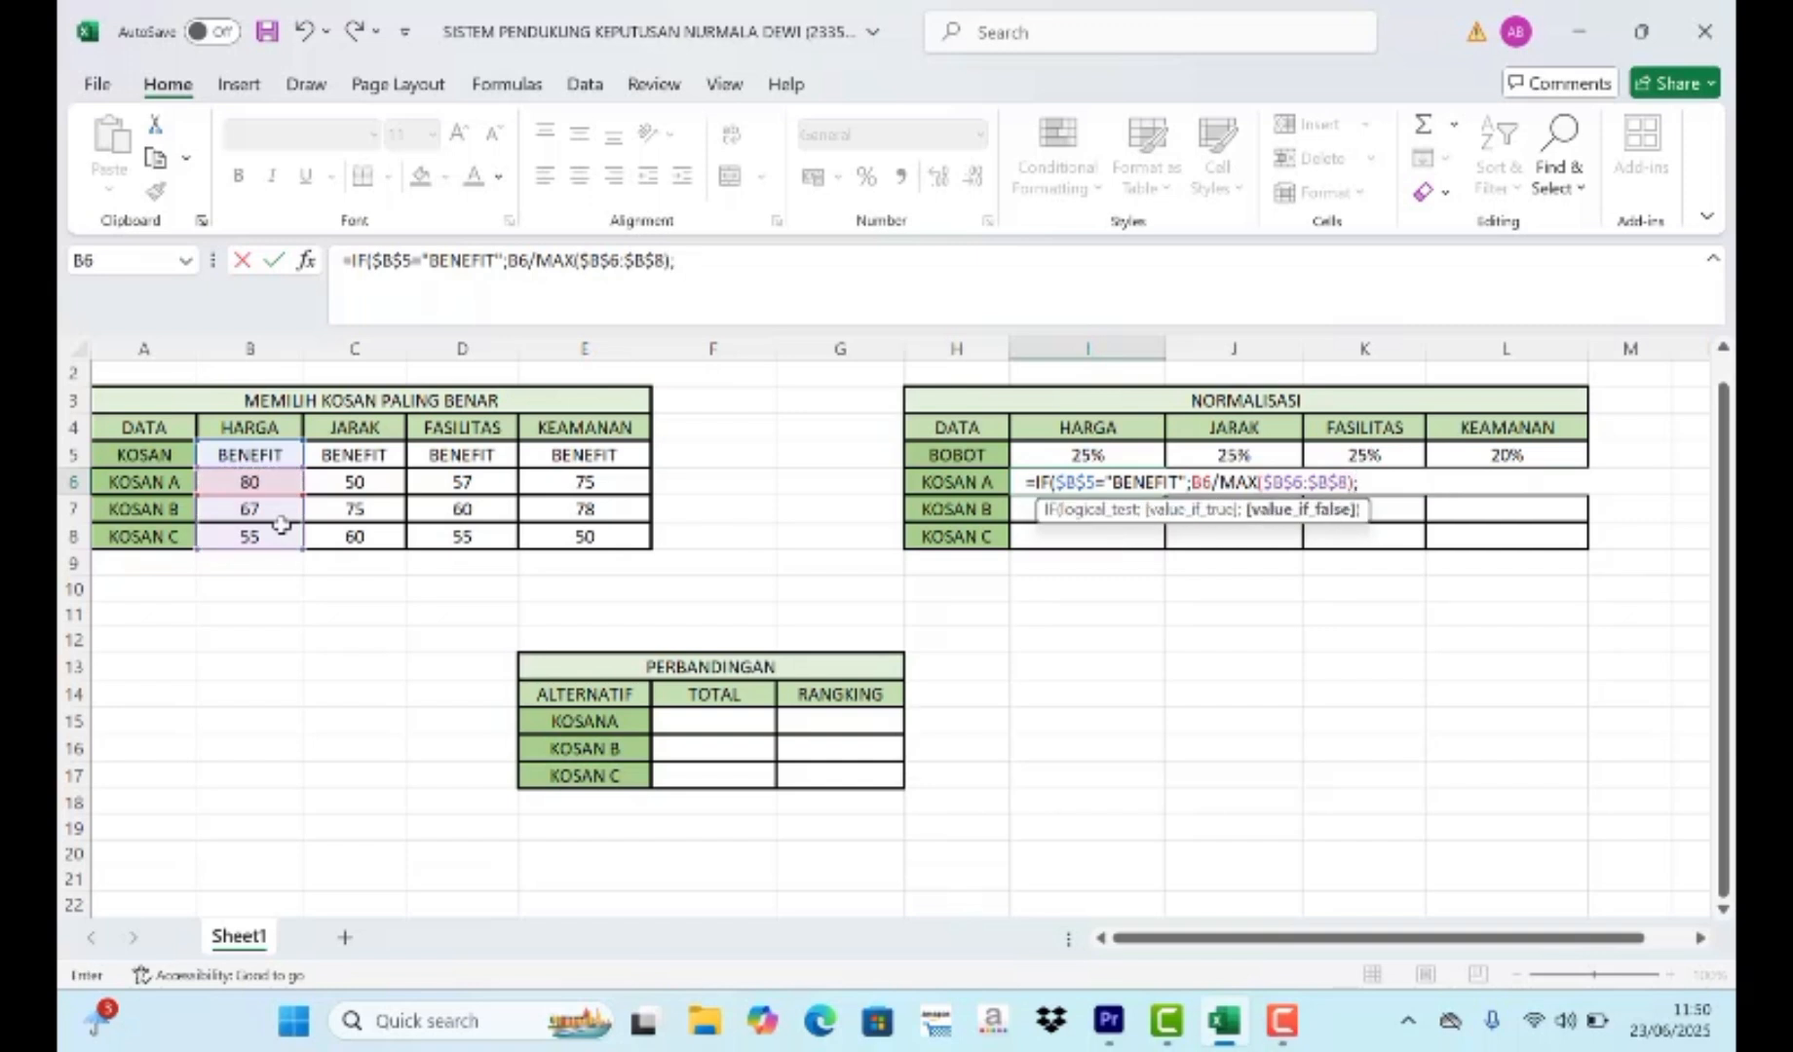
text(MI)
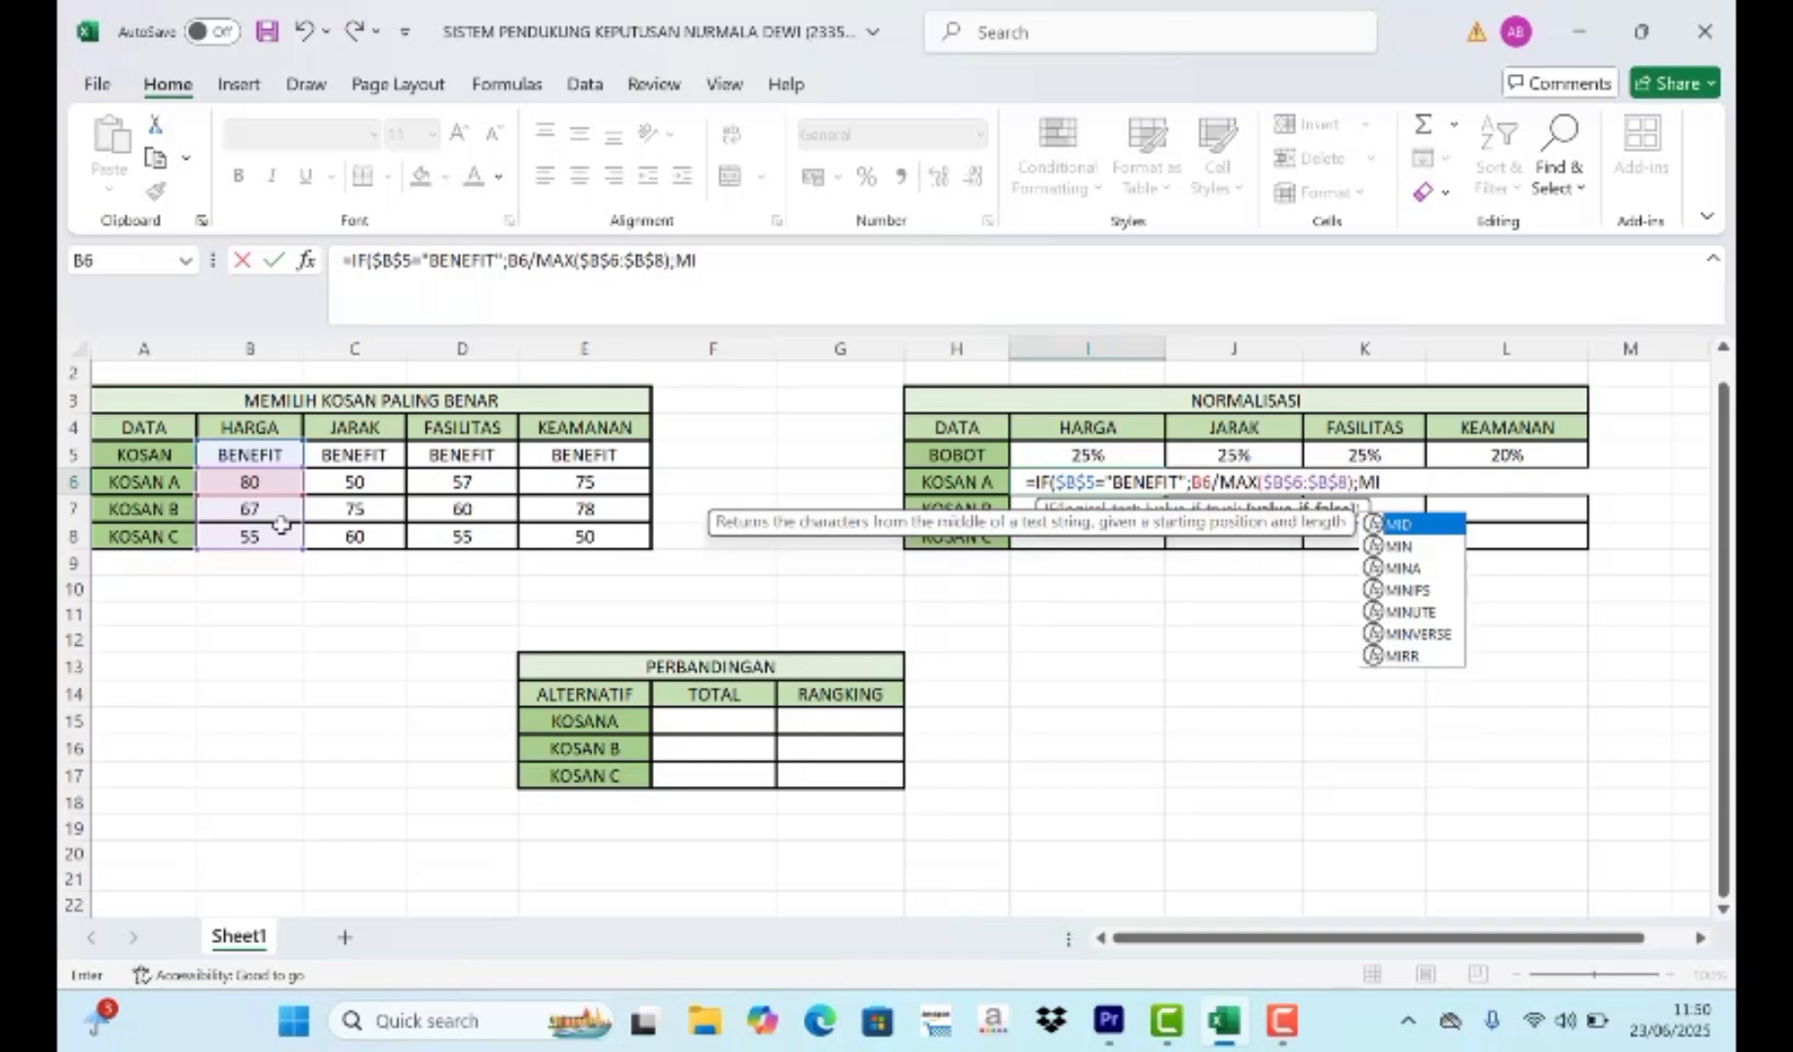
- Complete the I6 formula with the false value MIN($B$6:$B$8)/$B$6:$B$8 and enter it
double_click(1409, 545)
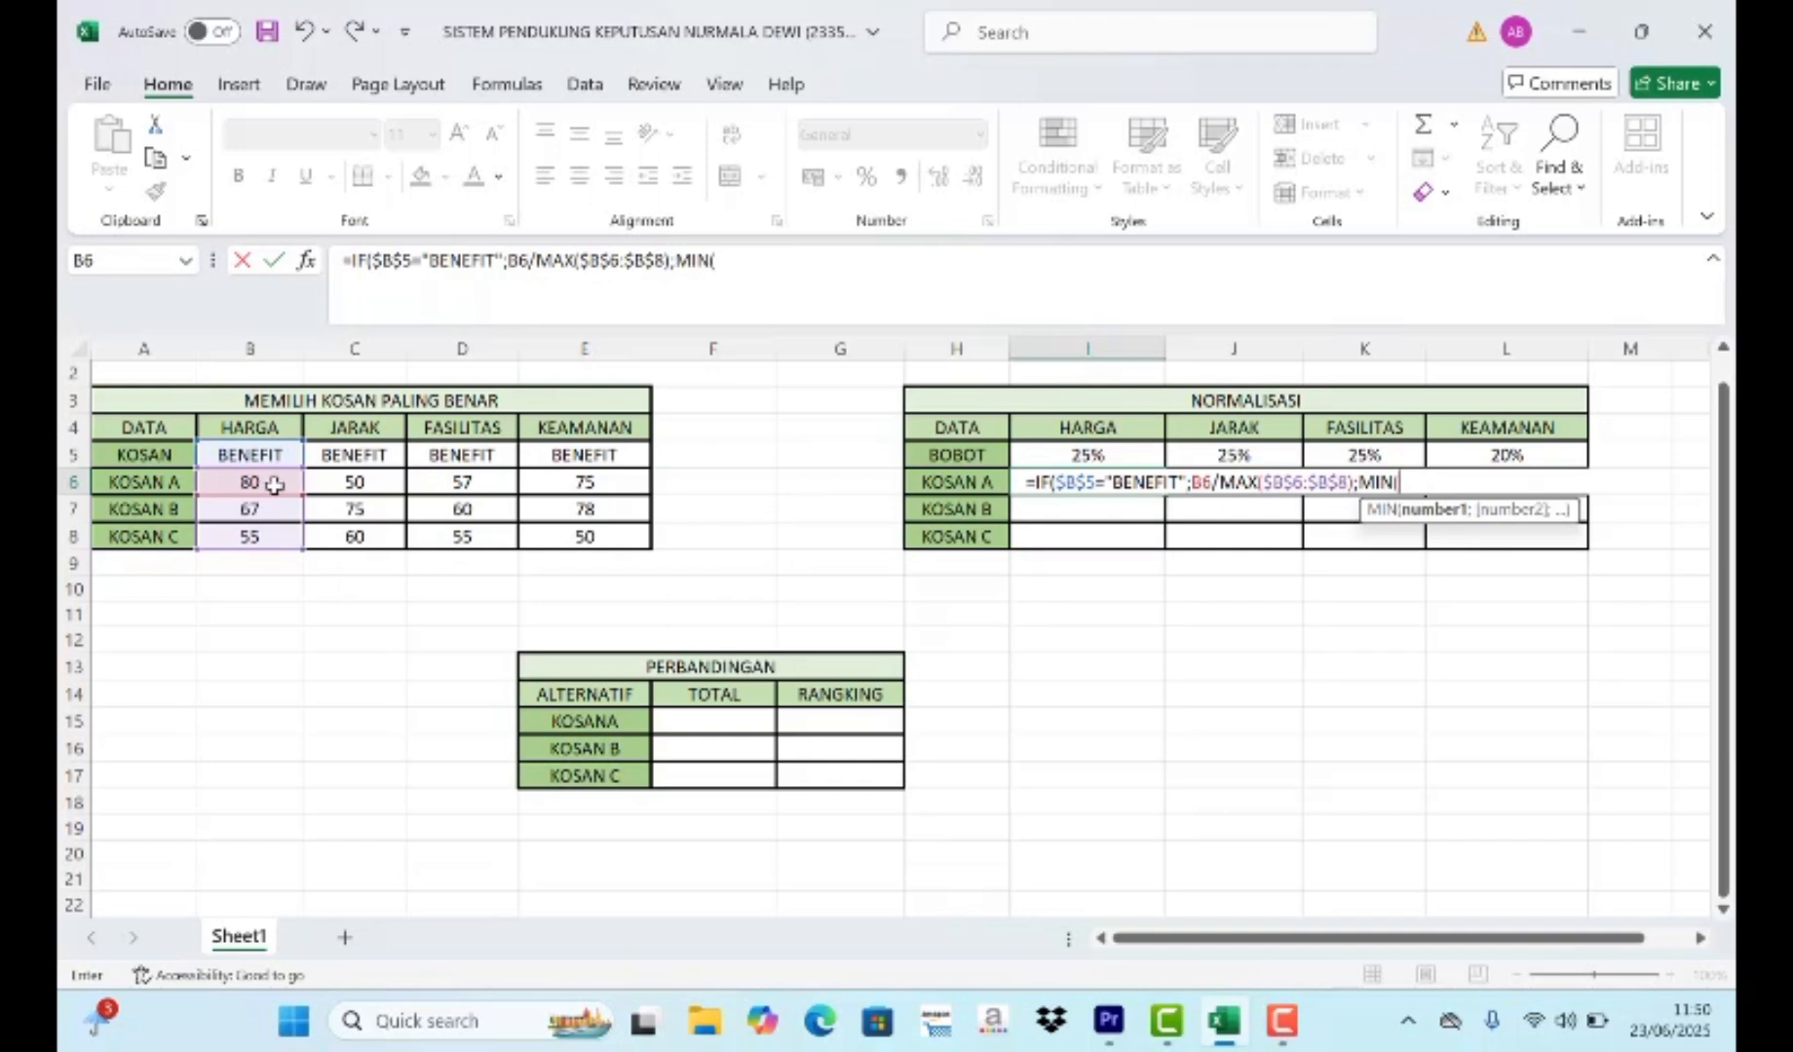
drag(274, 485, 278, 526)
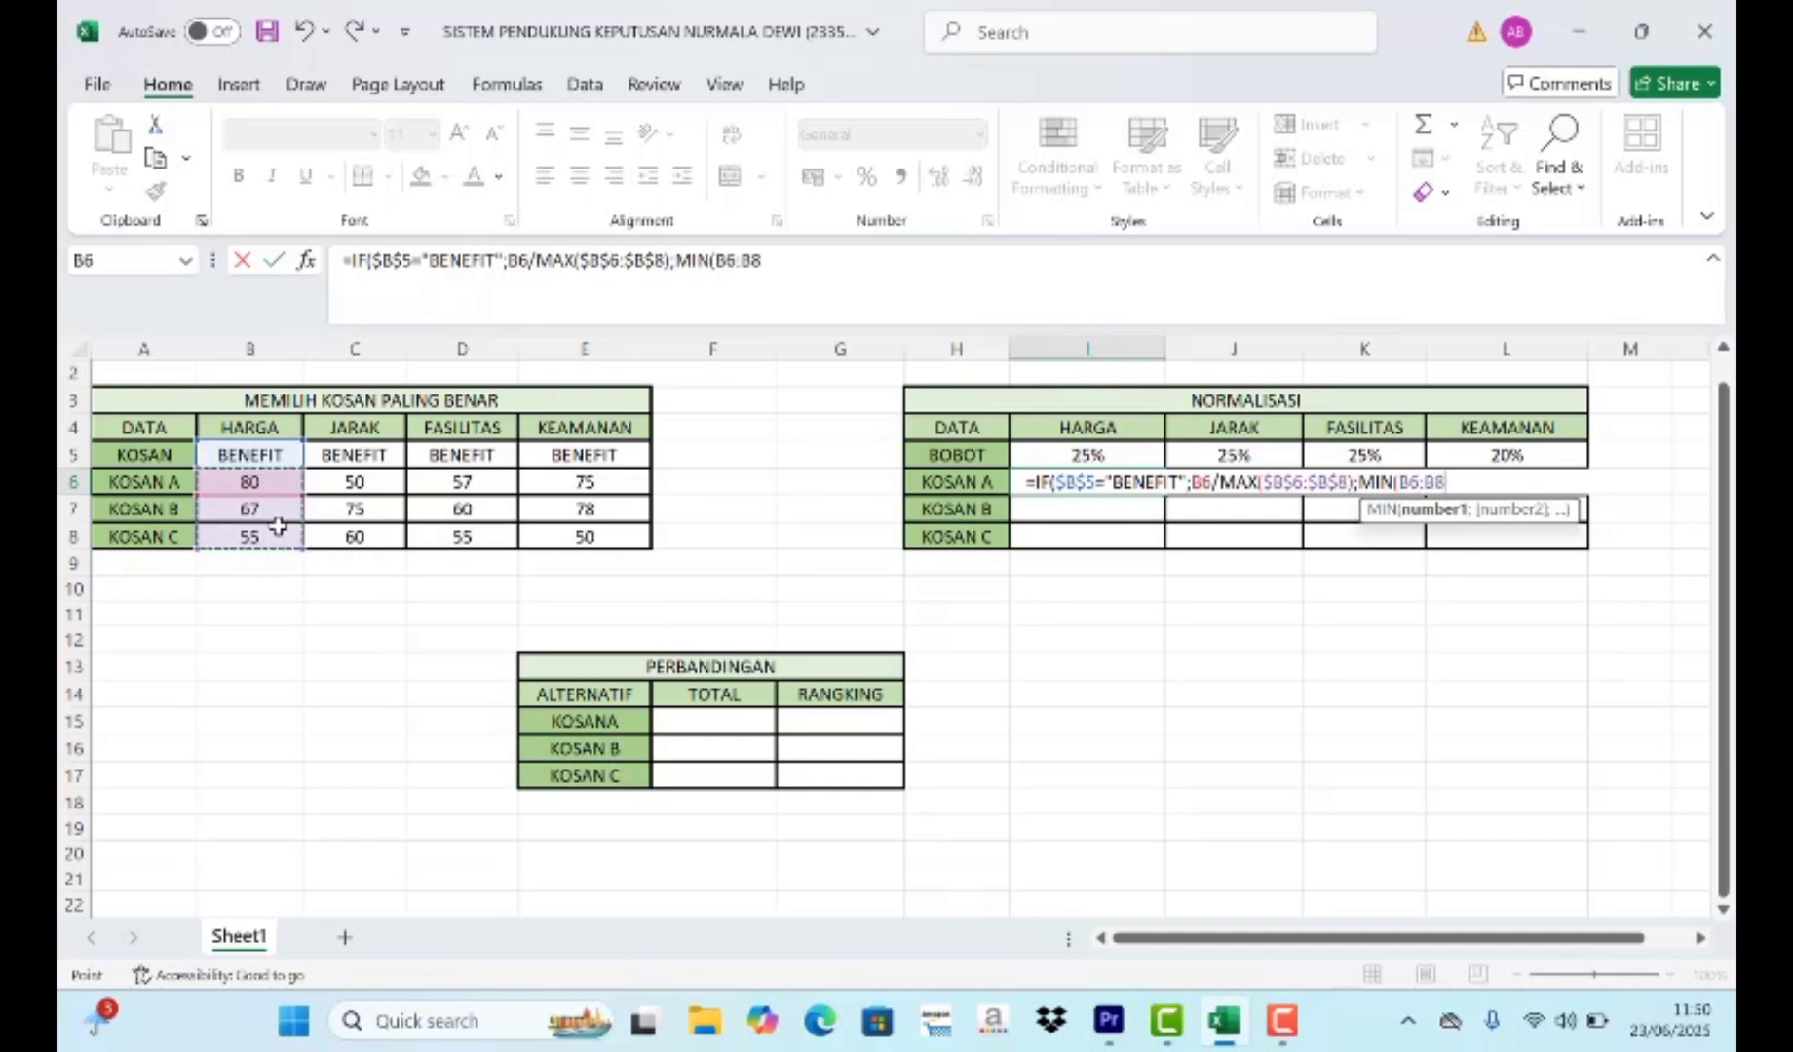
key(F4)
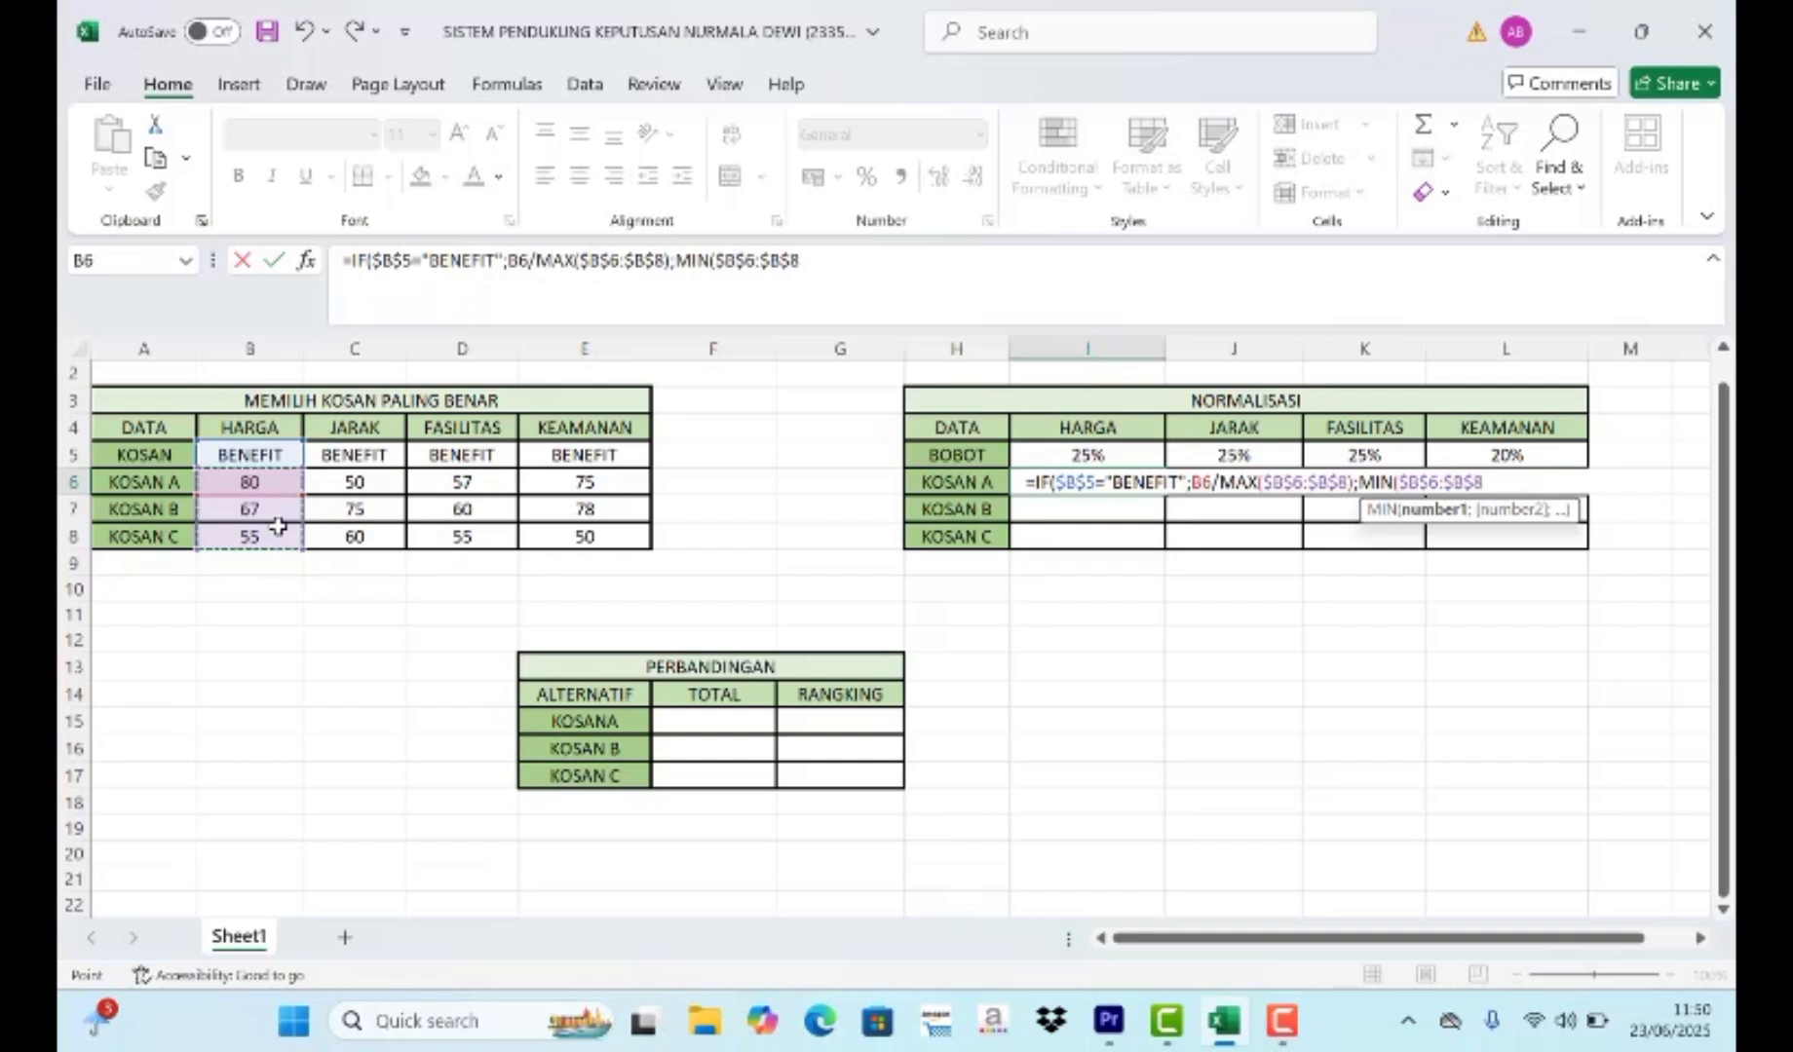
text())
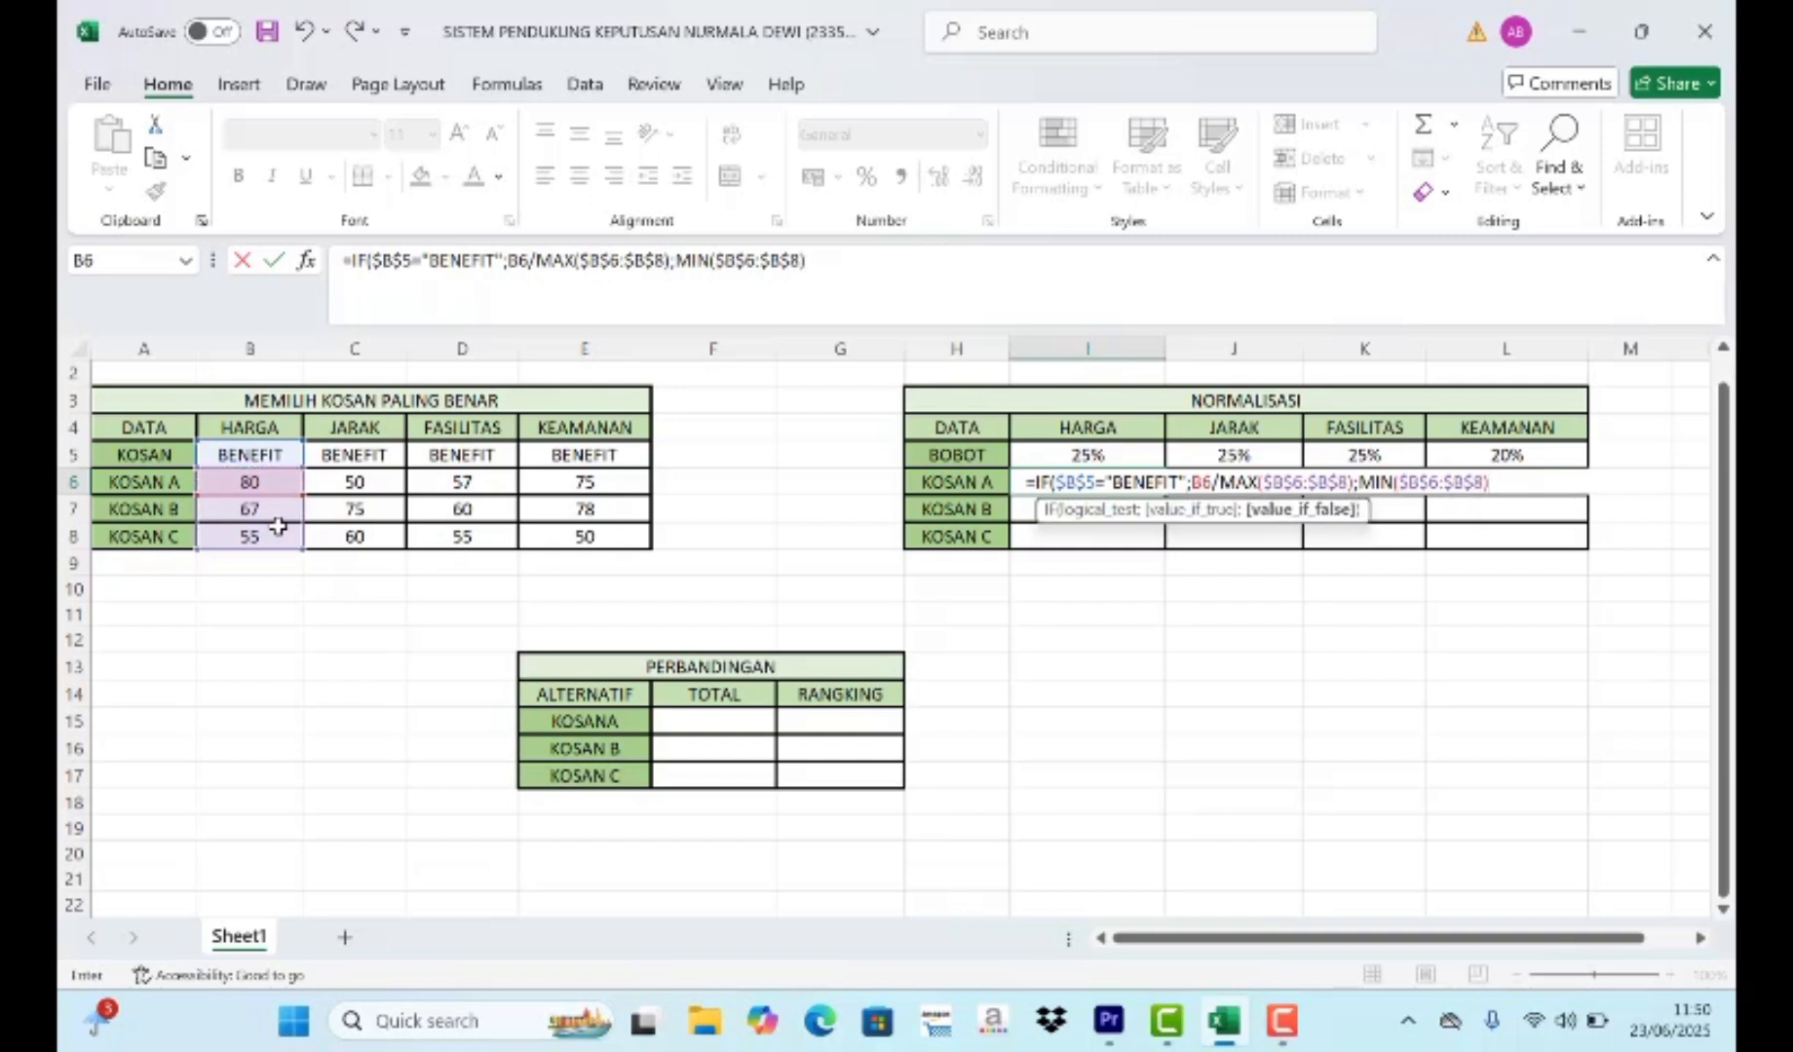
text(/)
drag(285, 484, 286, 529)
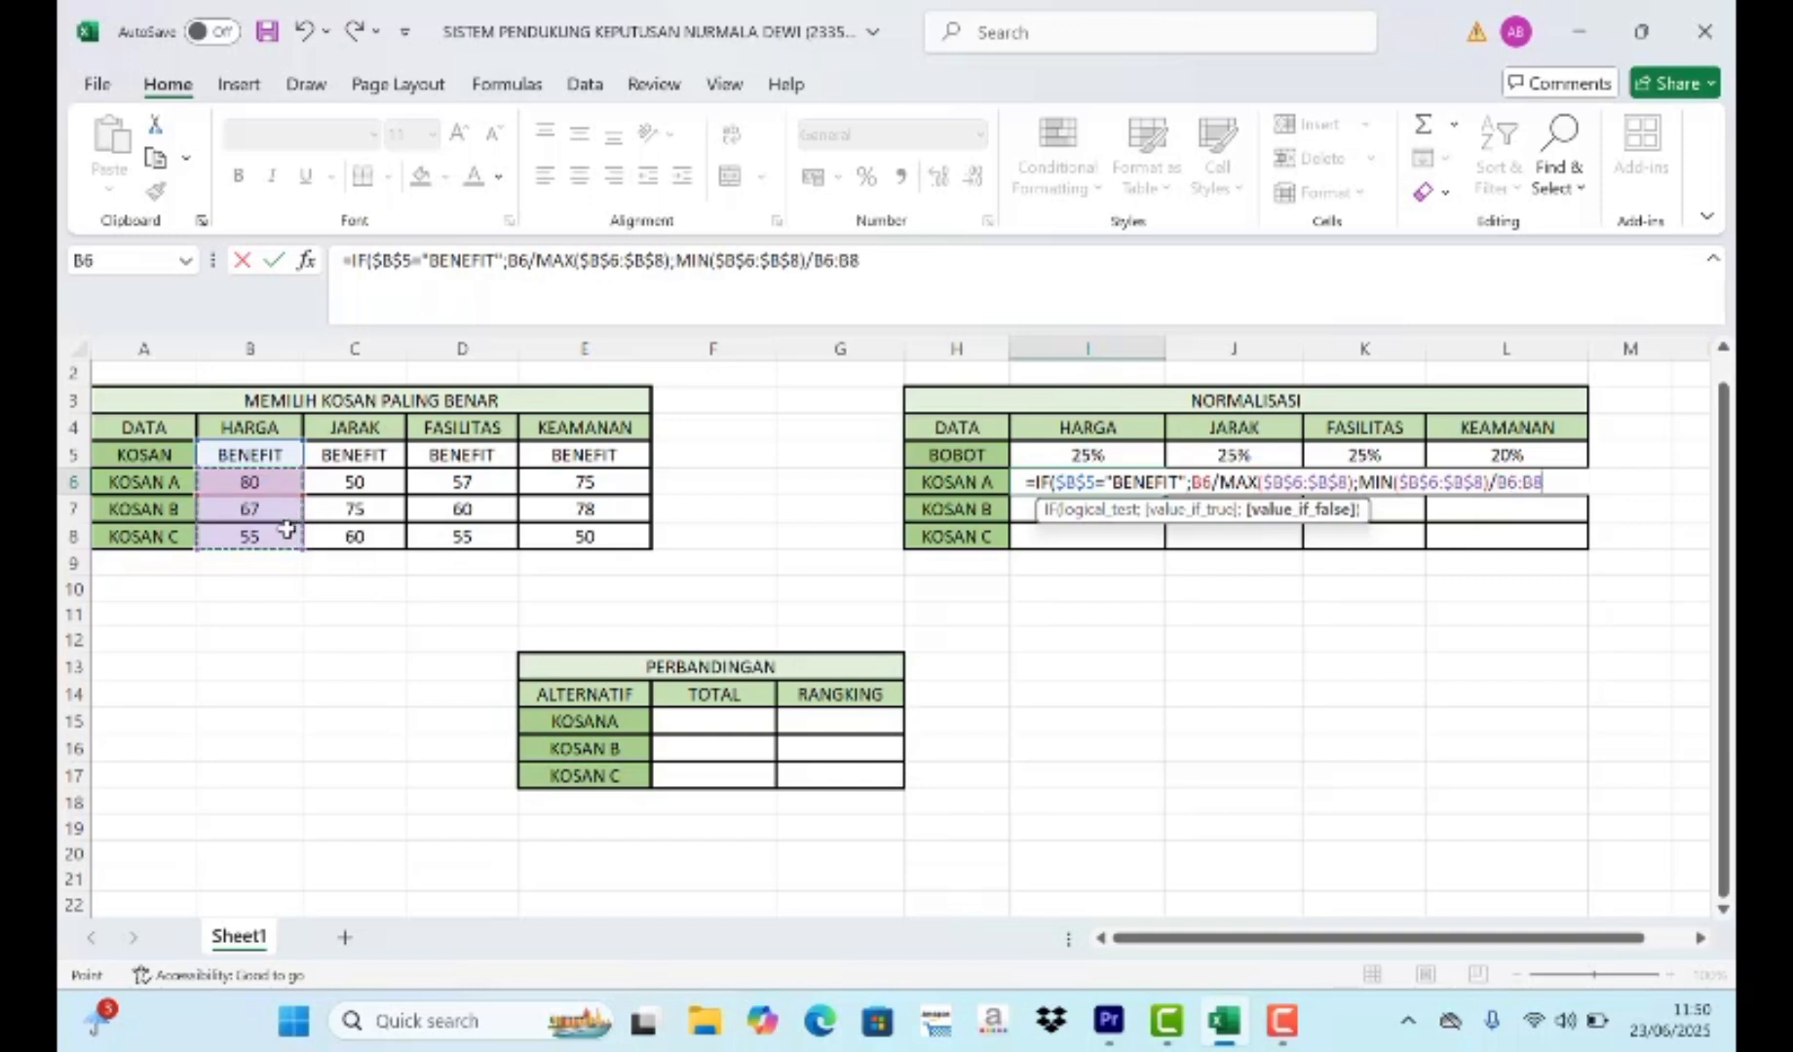
key(F4)
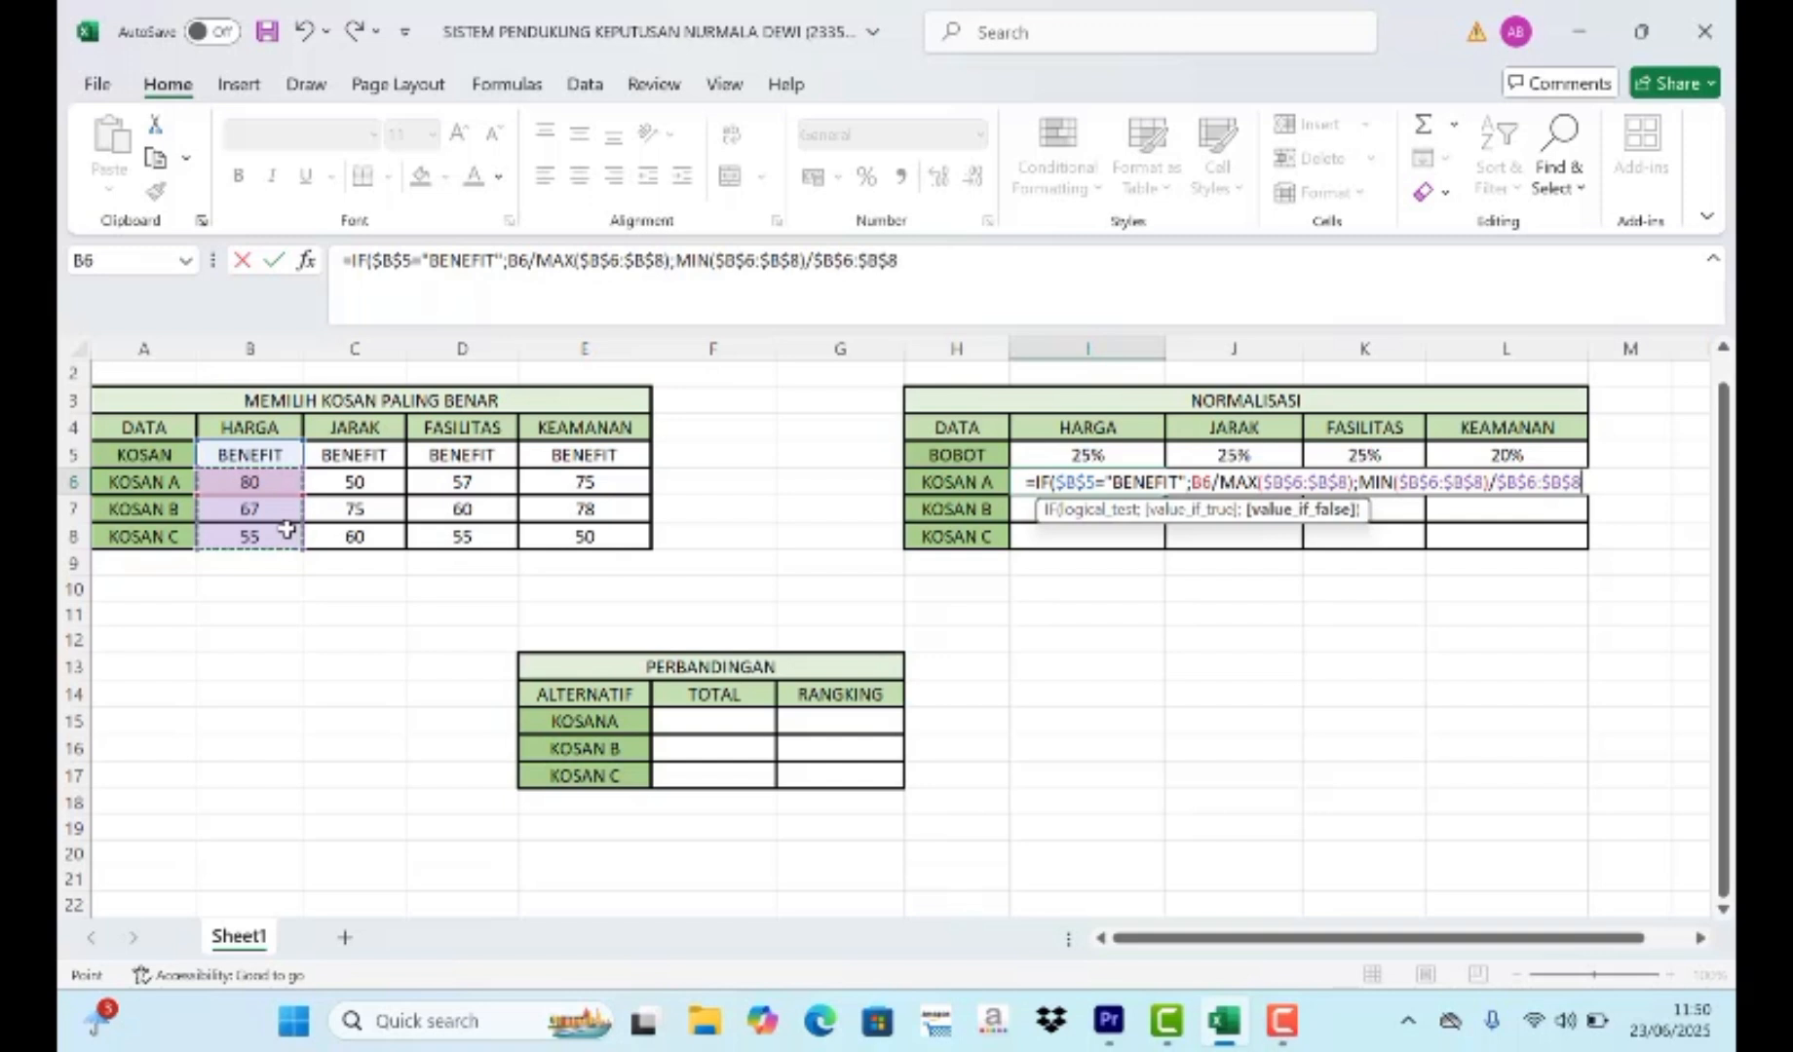
text())
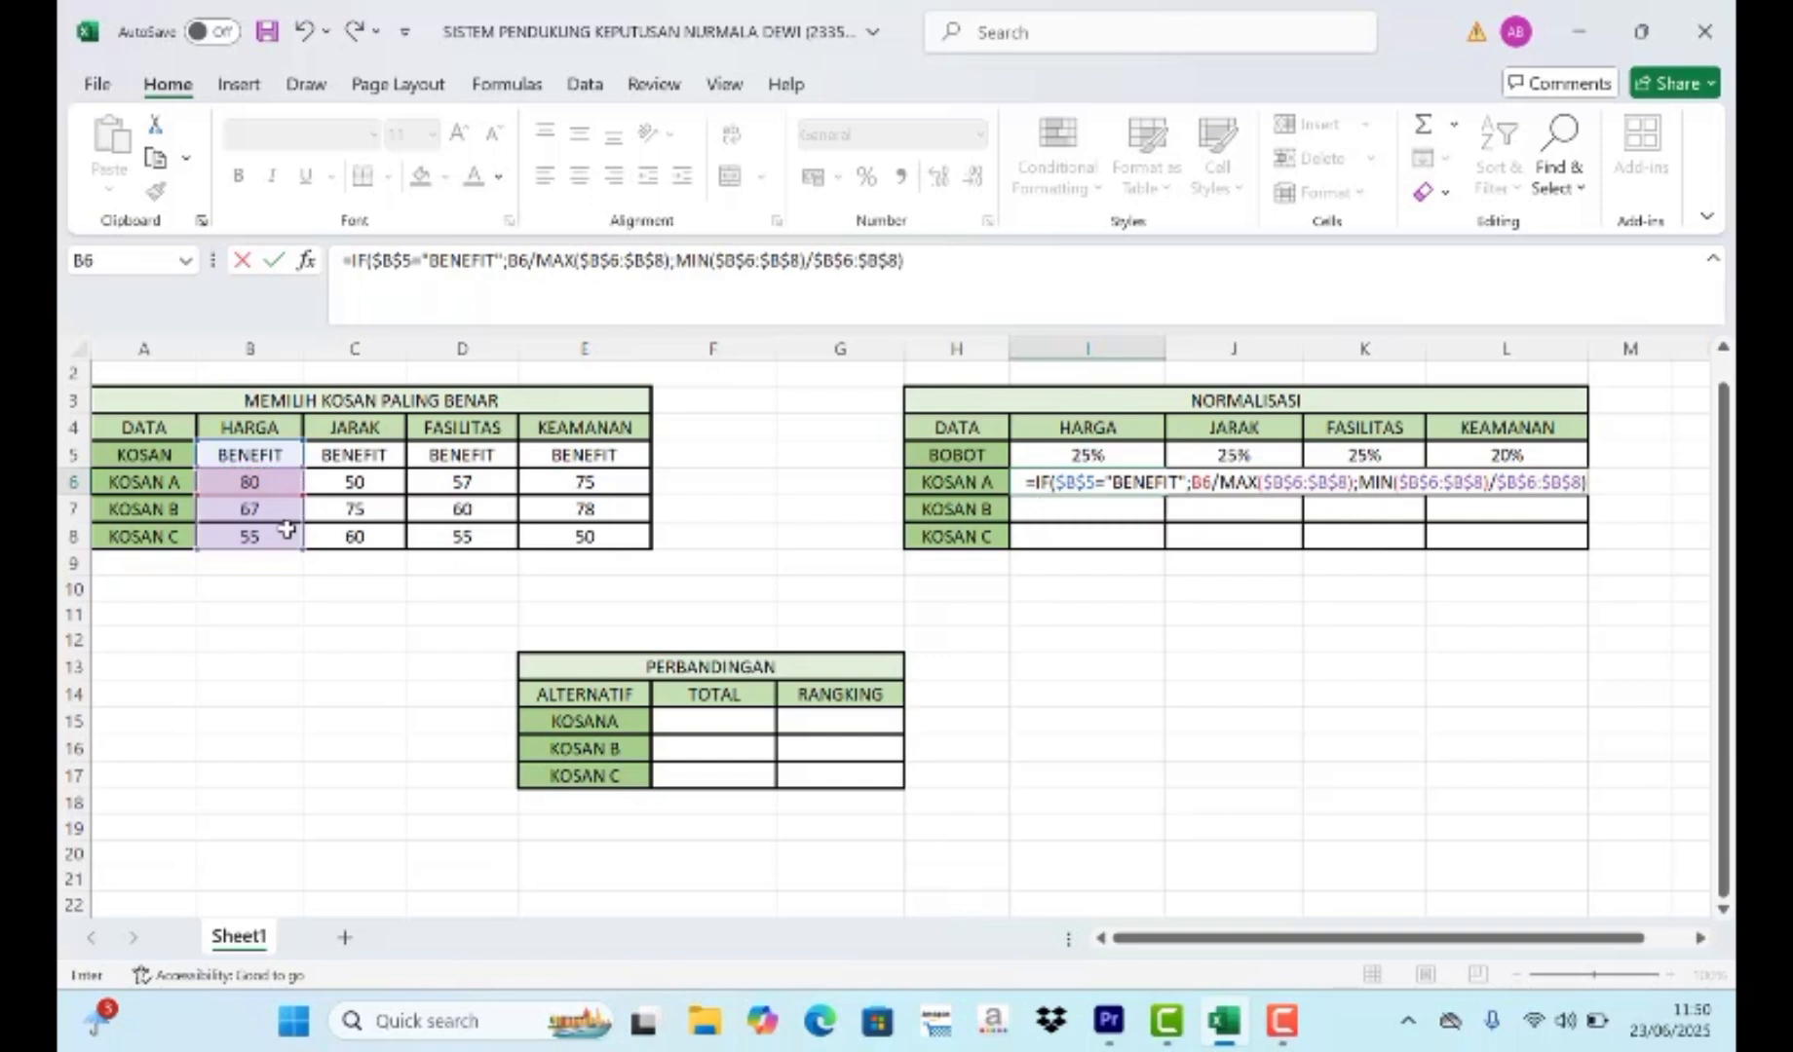
key(Return)
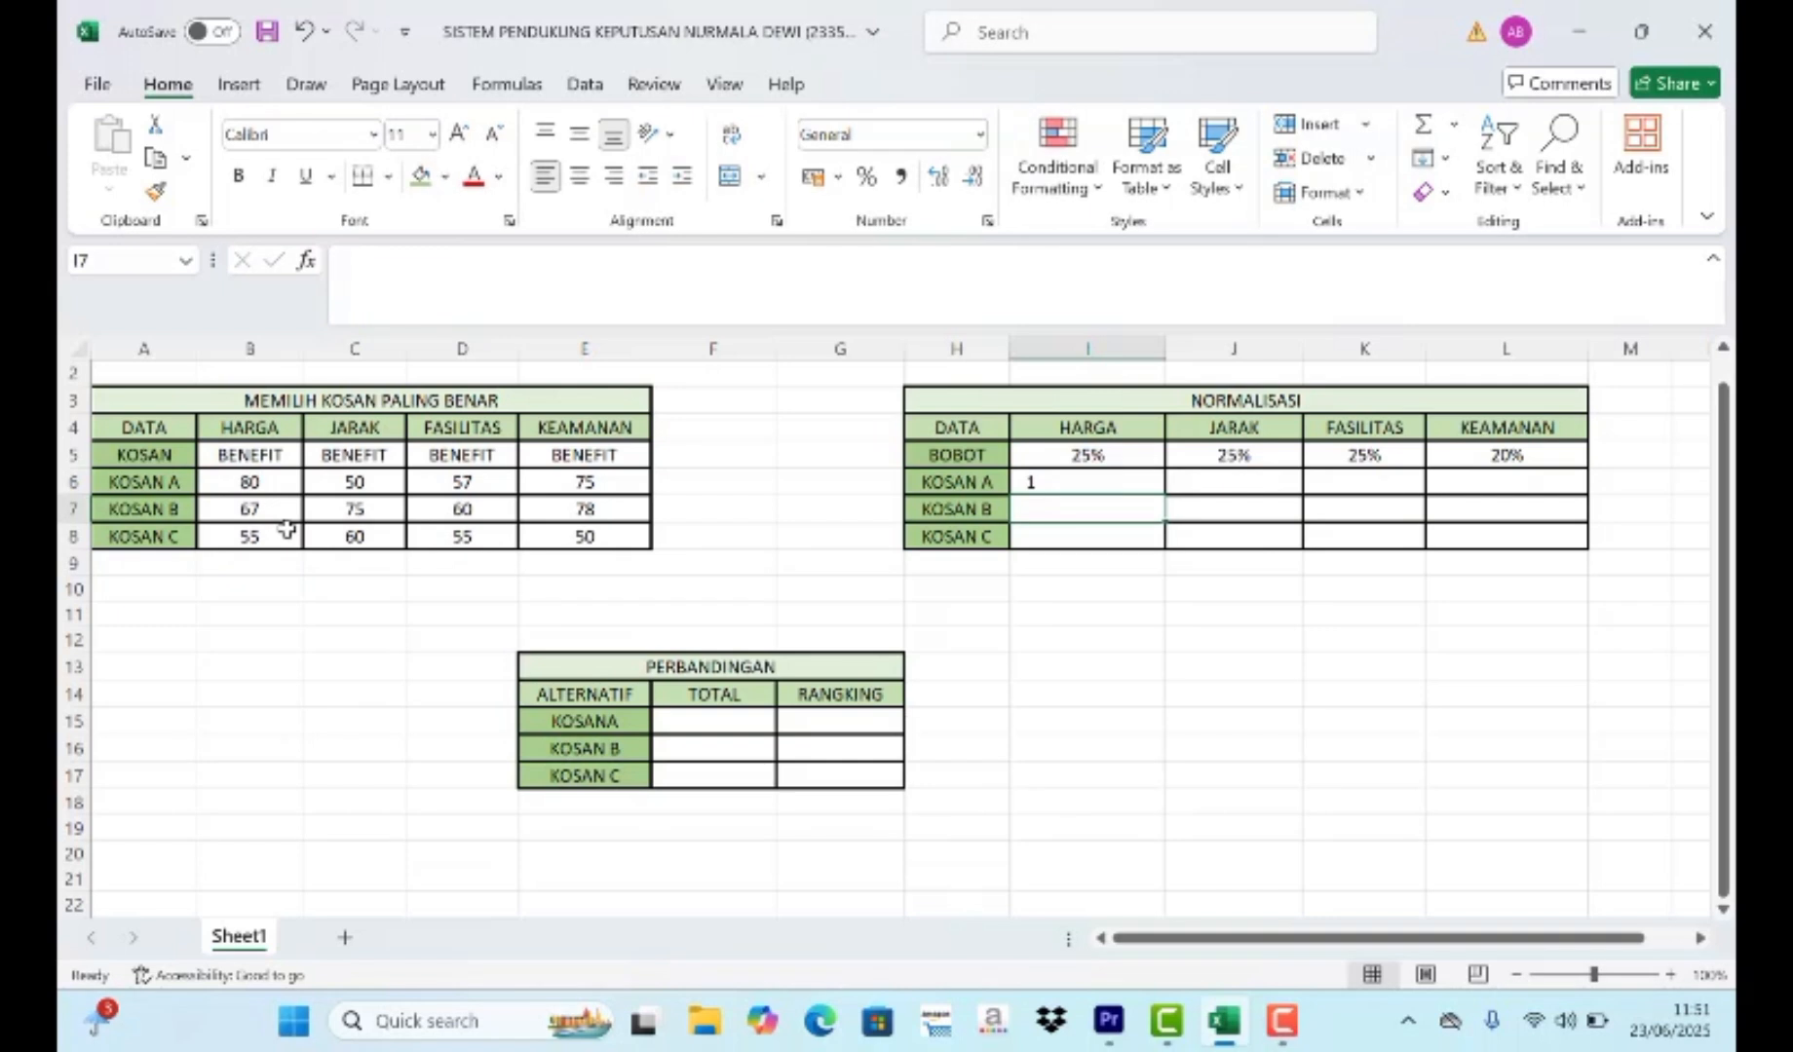
- Fill the I6 normalisation formula down and across the whole NORMALISASI range I6:L8
click(1096, 482)
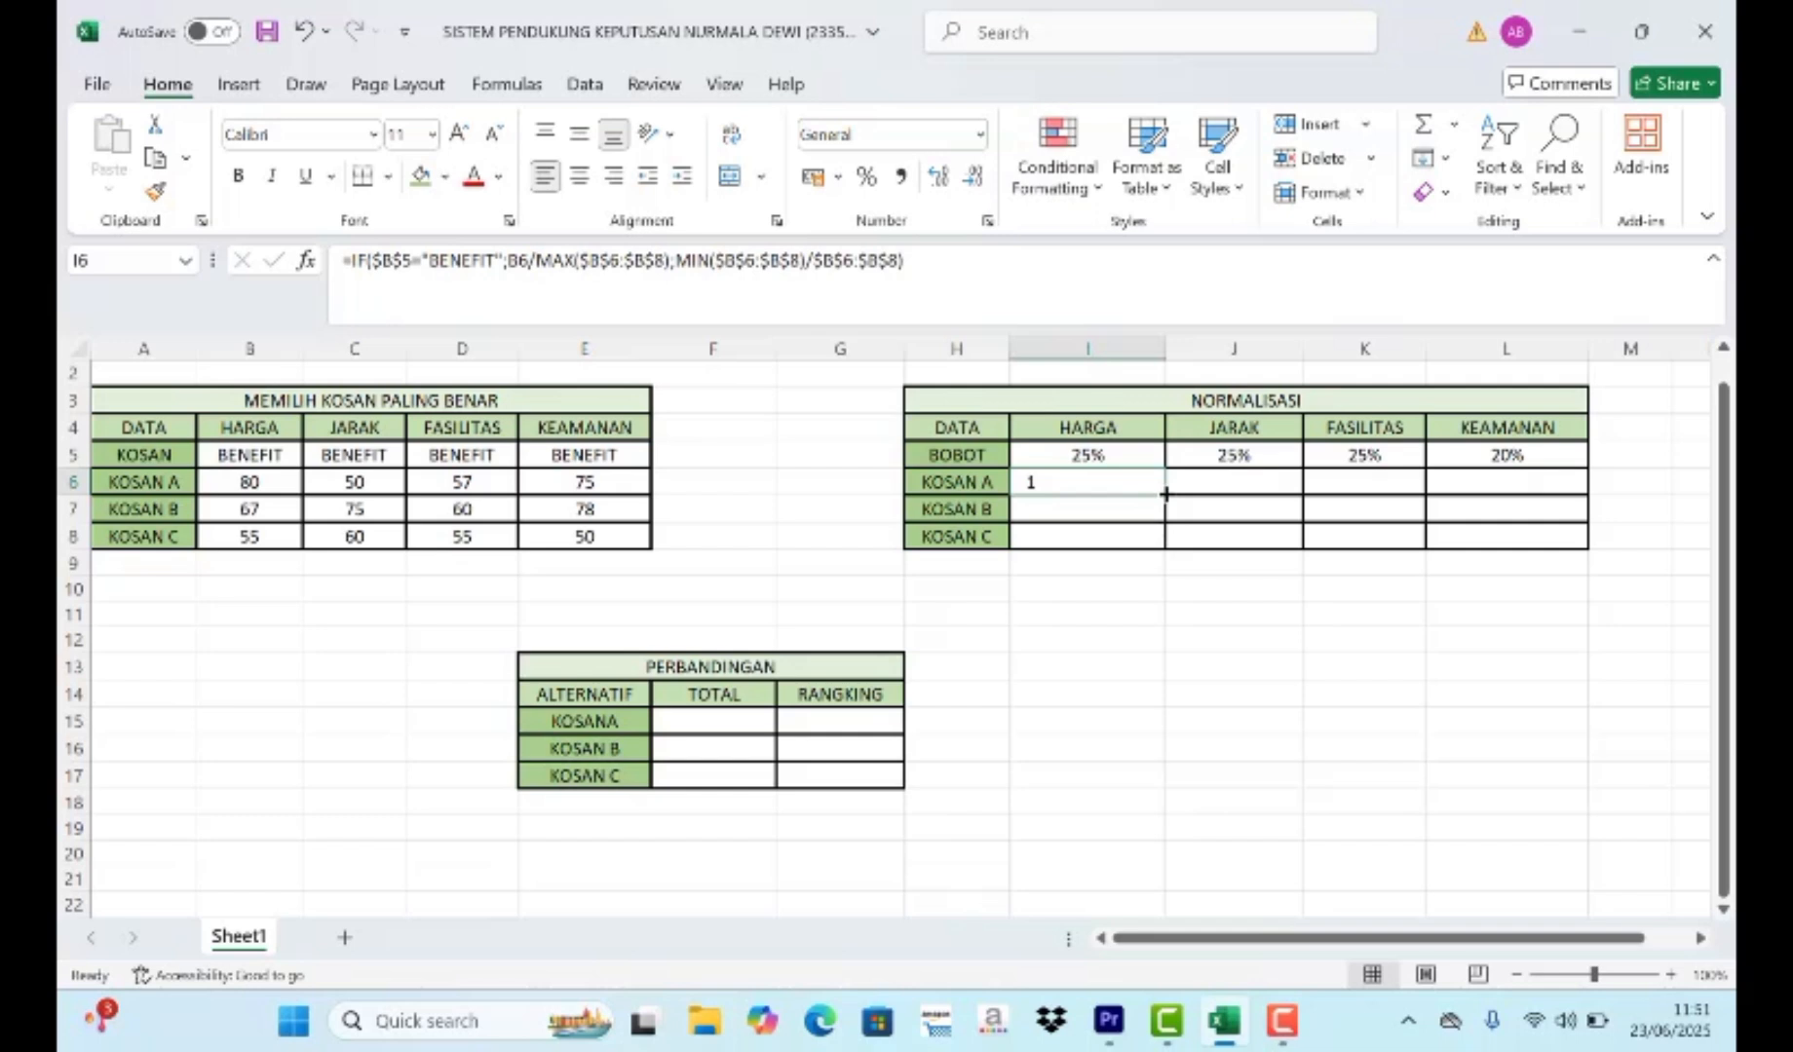
drag(1165, 494, 1166, 540)
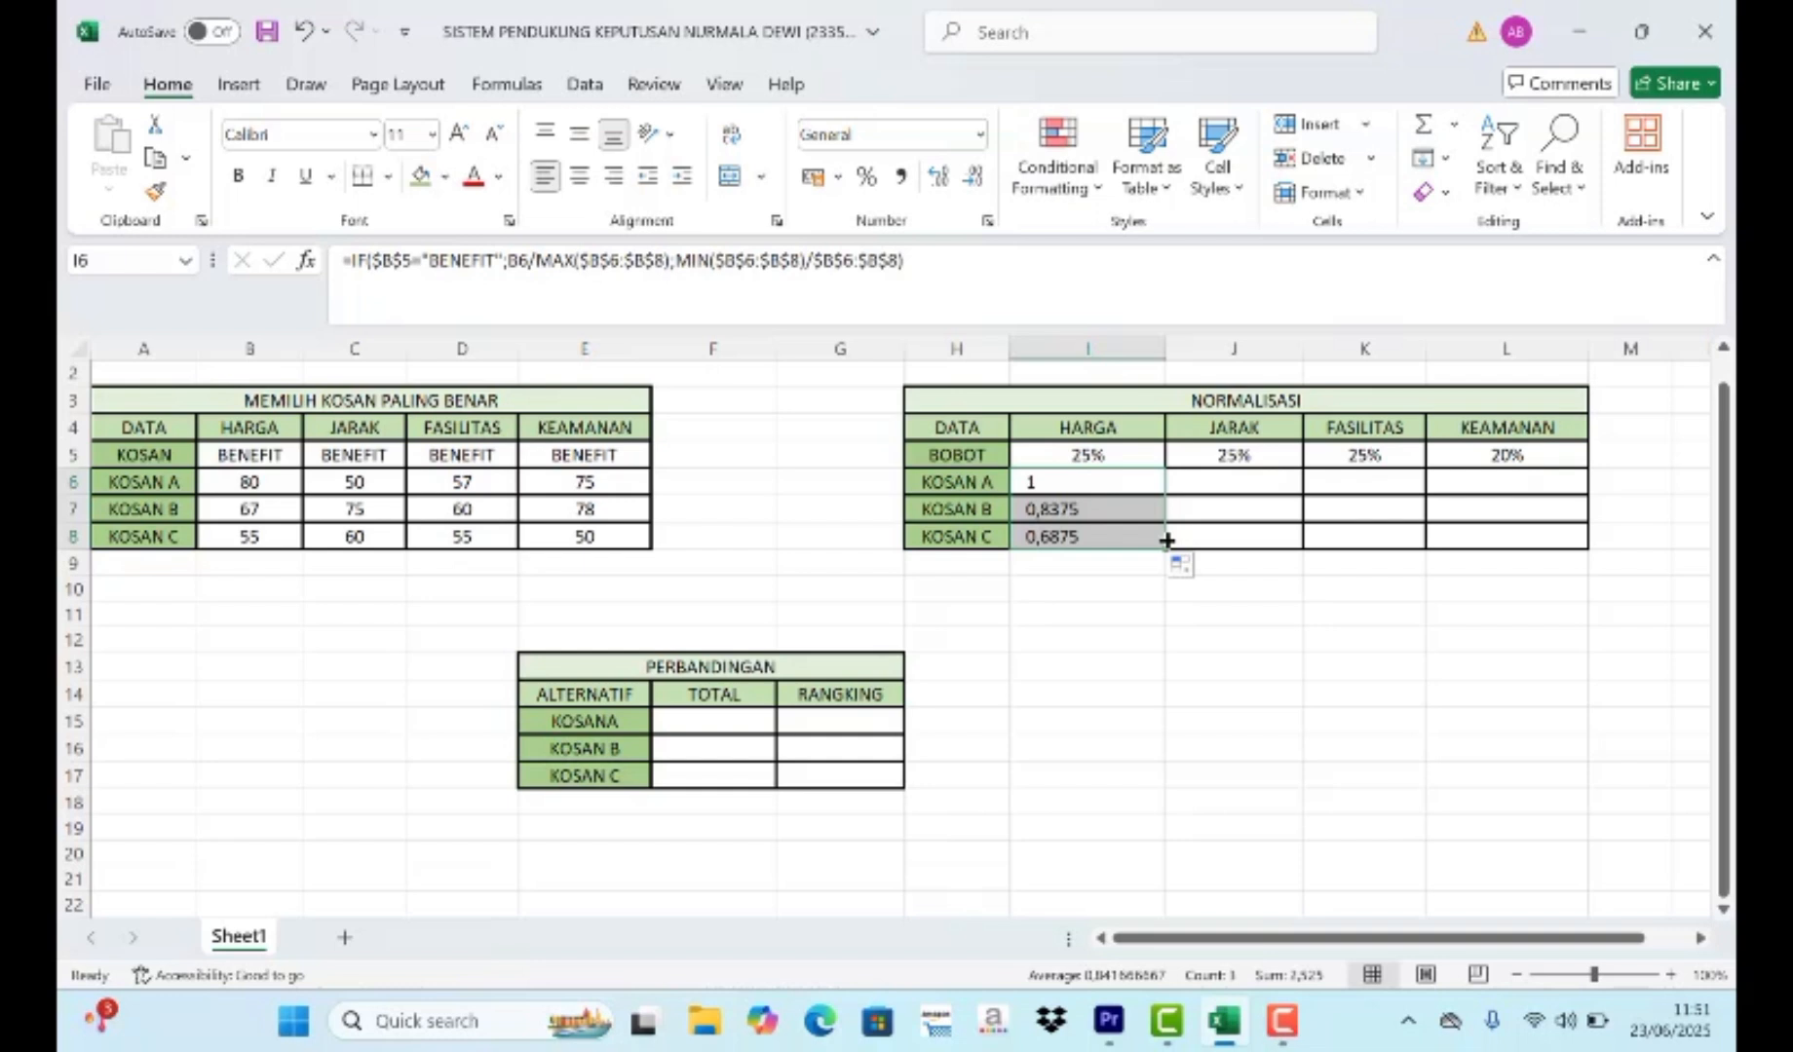
click(1110, 485)
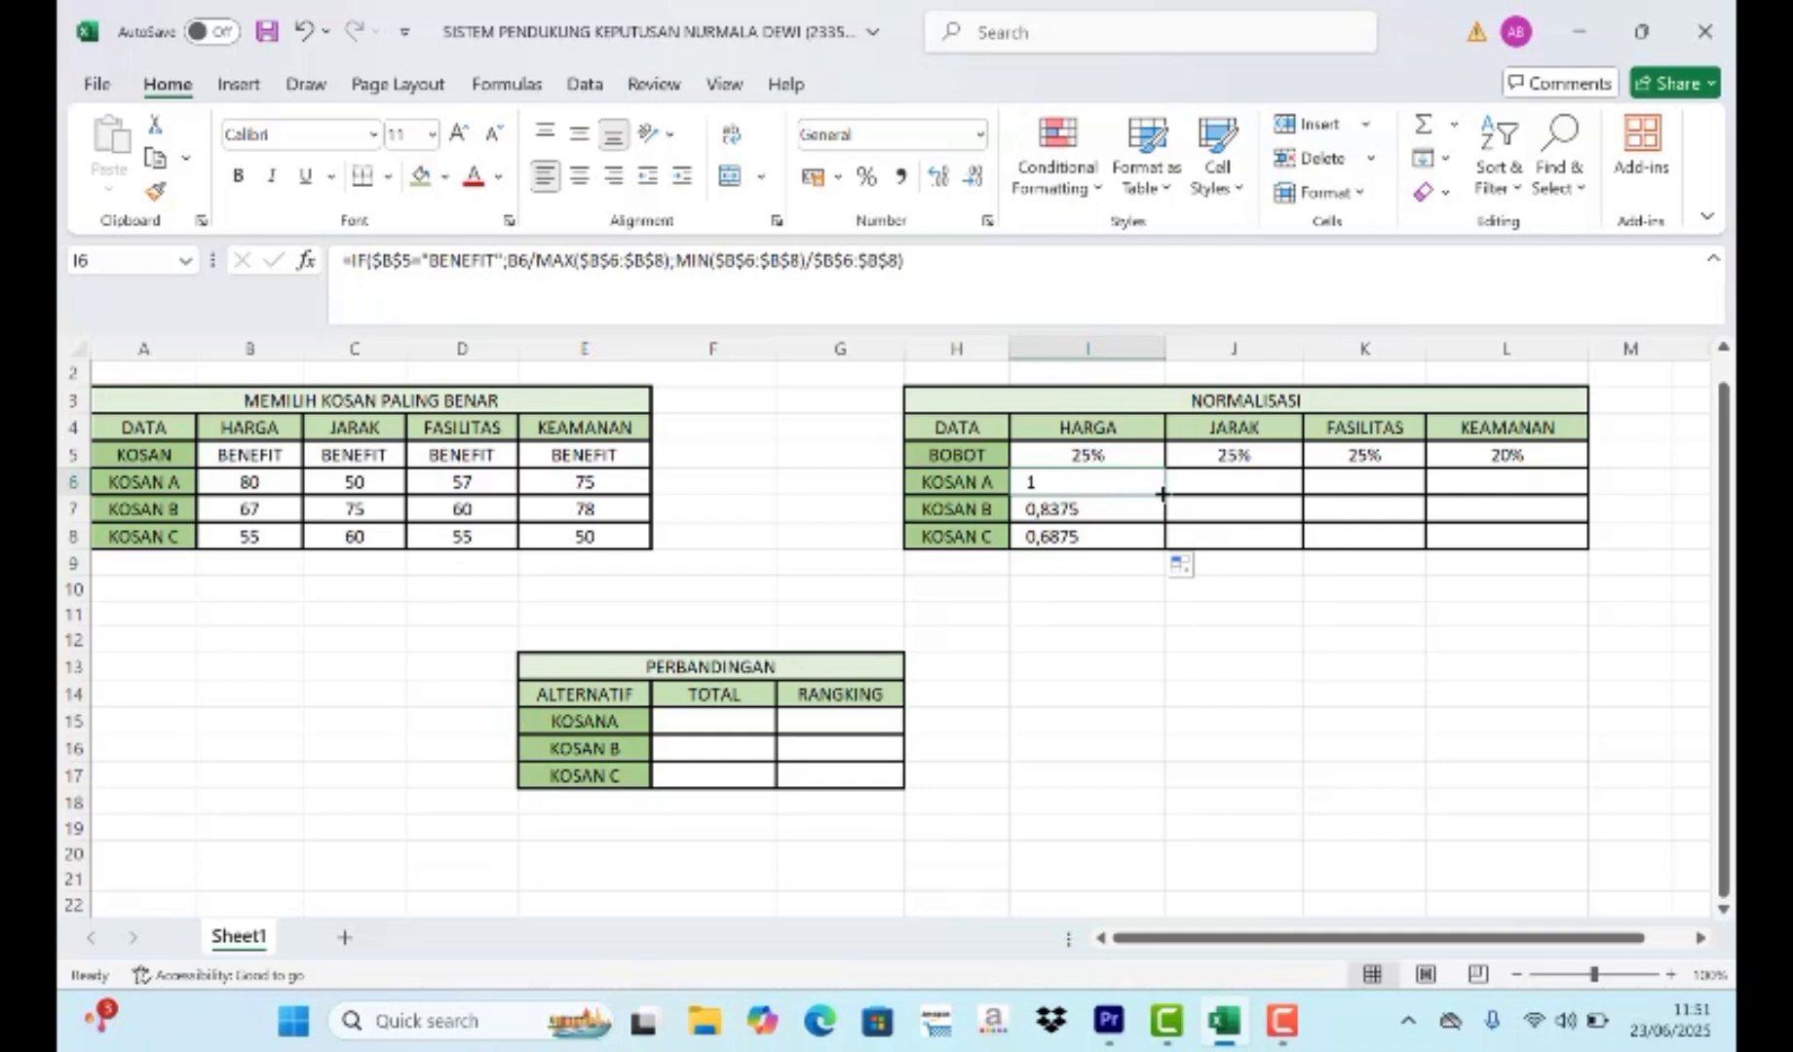
drag(1163, 494, 1550, 483)
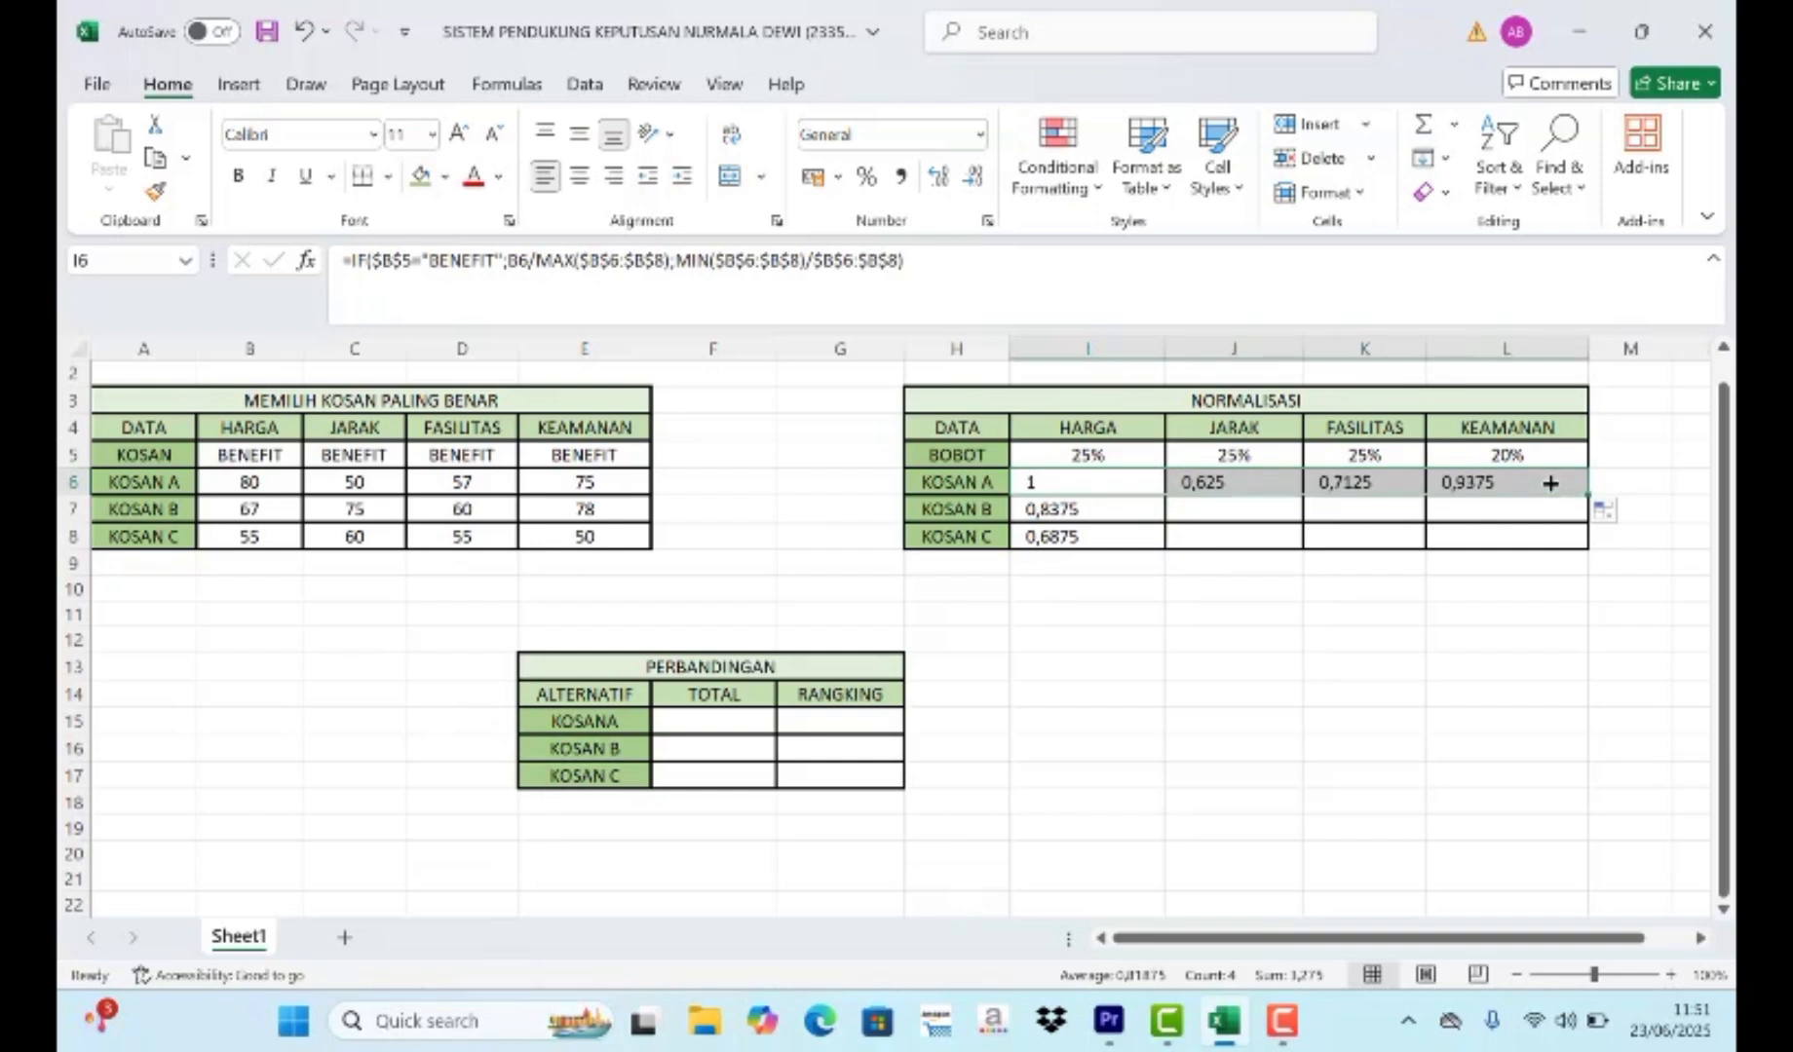
drag(1586, 491, 1588, 545)
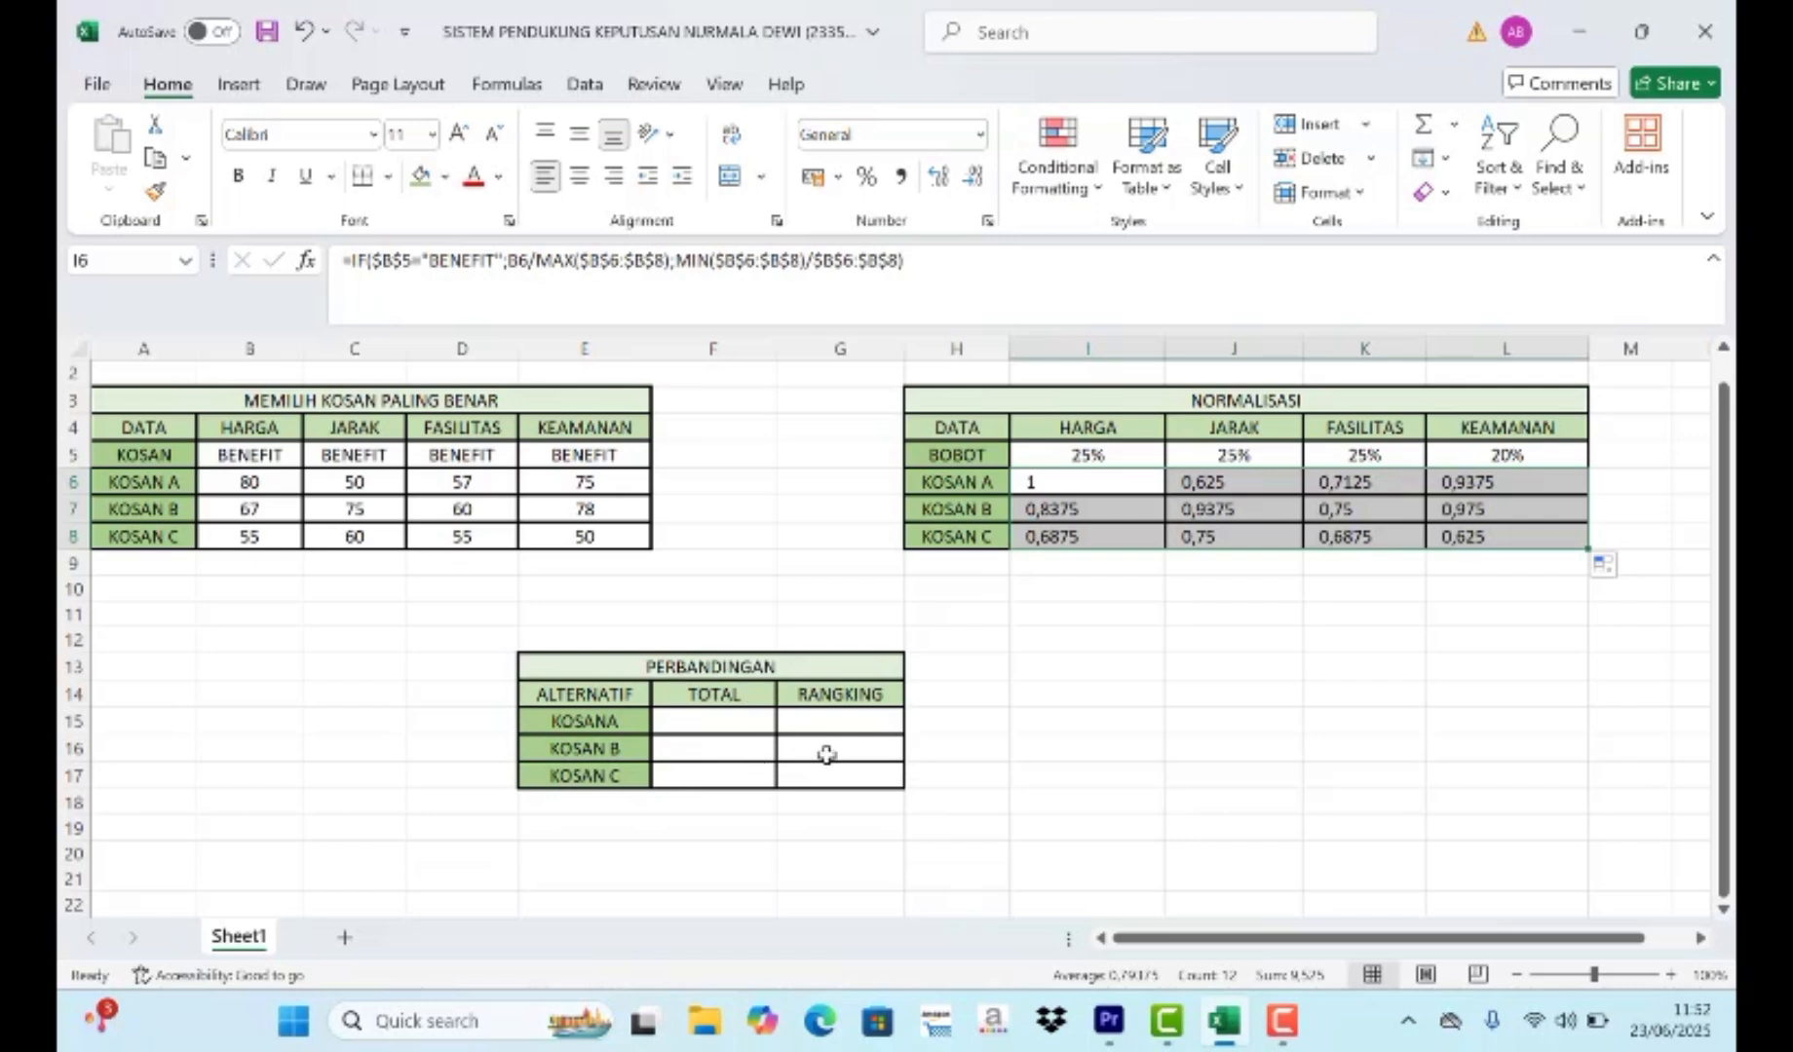
- Start the TOTAL formula for Kosan A in F15 with the HARGA term ($I$5*I6), keeping the weight reference absolute
click(718, 723)
text(=)
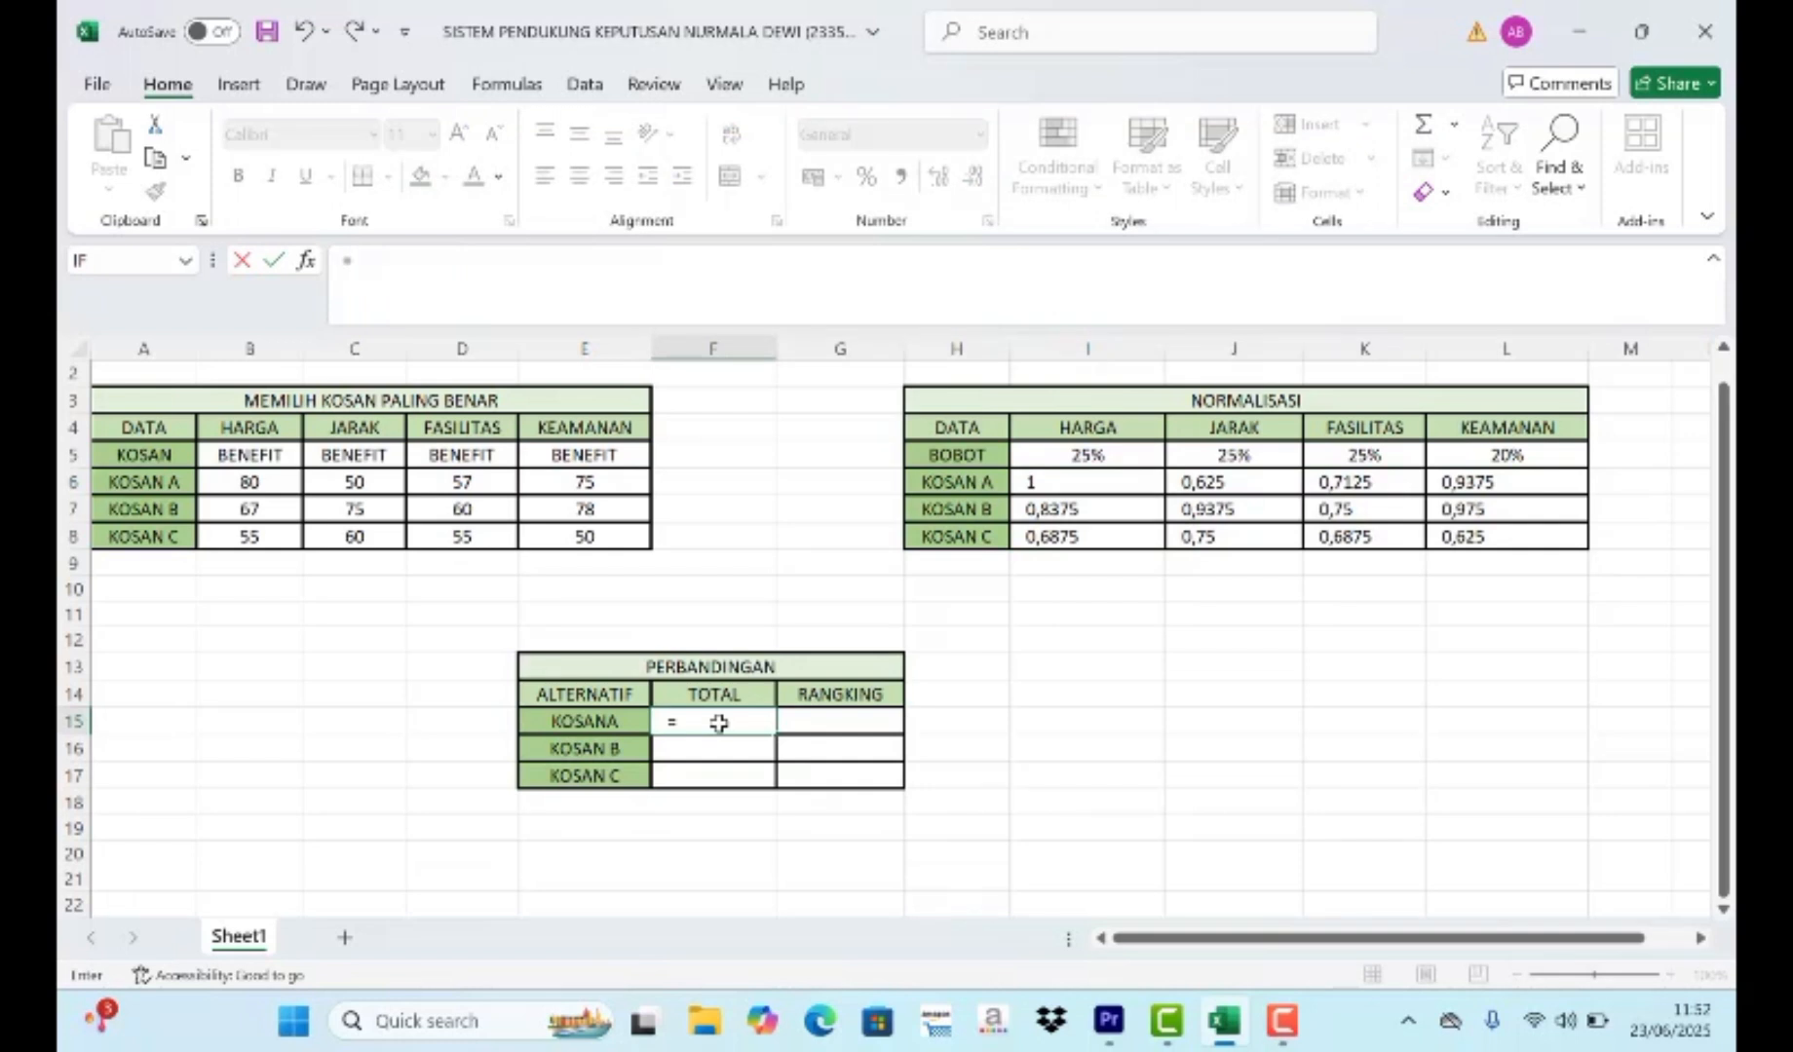
text(()
click(1101, 454)
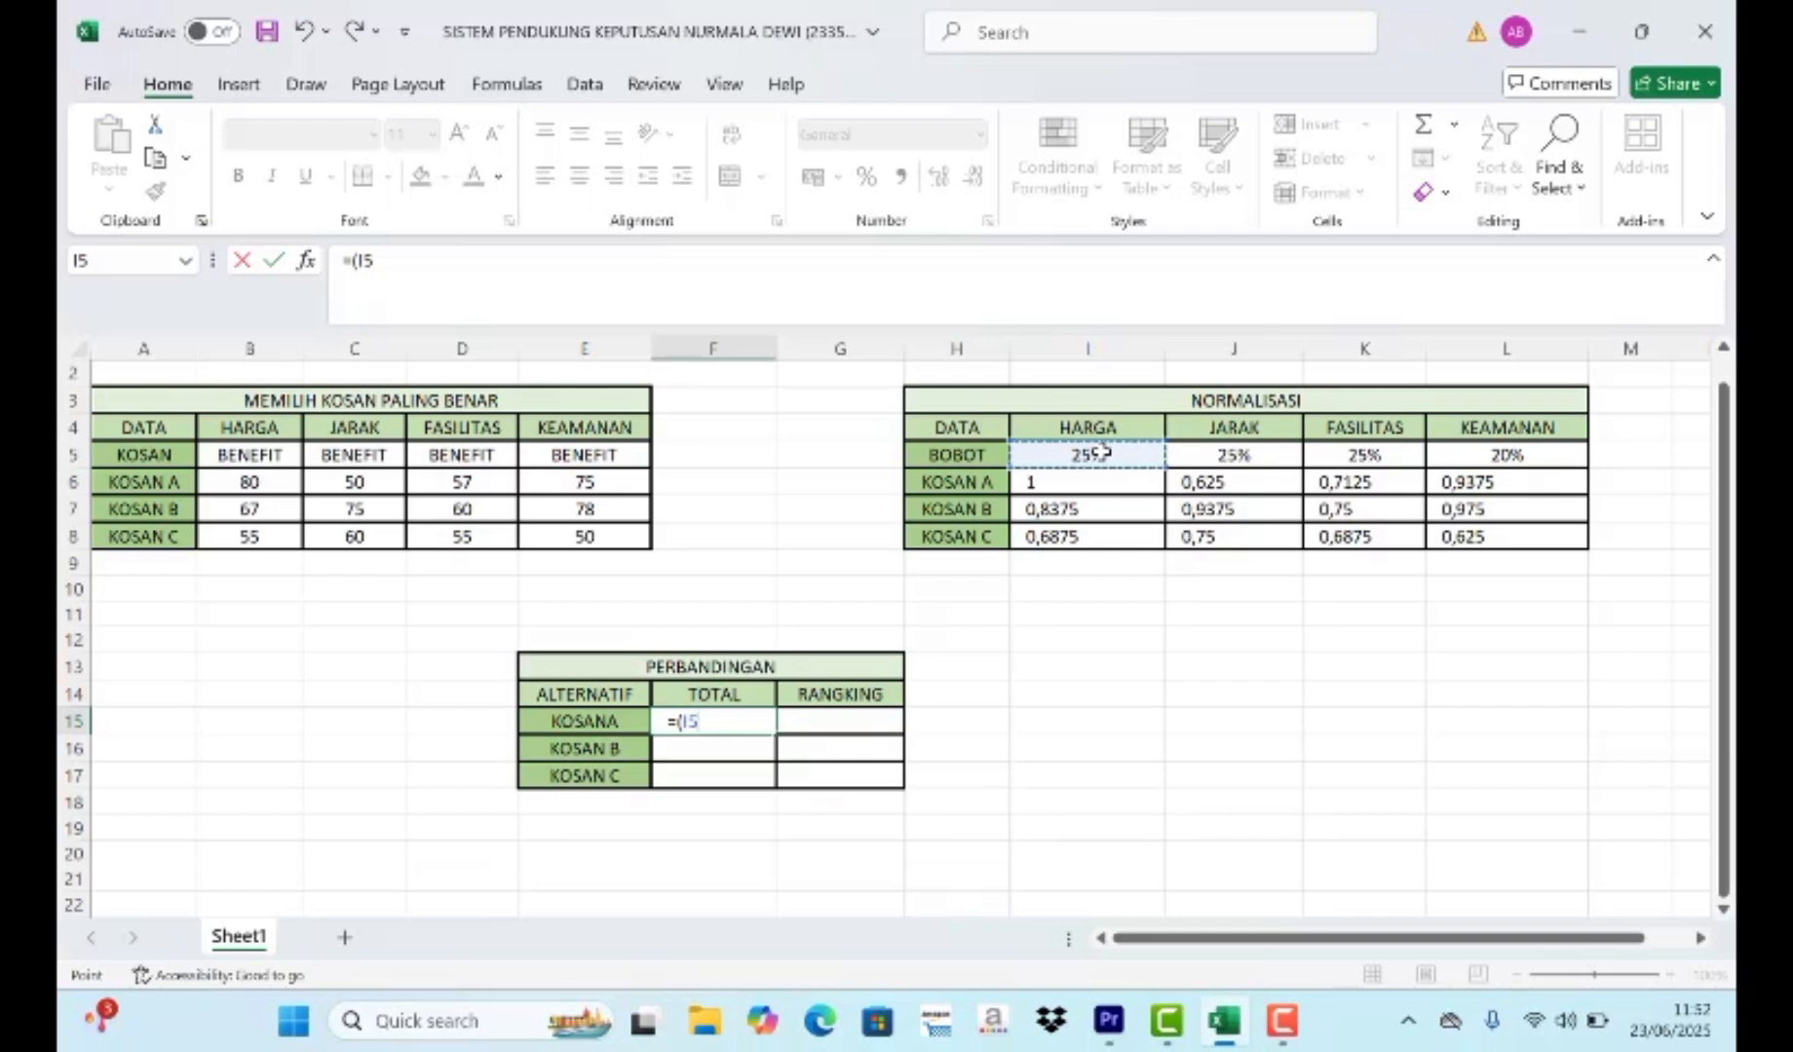
key(F4)
text(*)
click(1091, 483)
text()+)
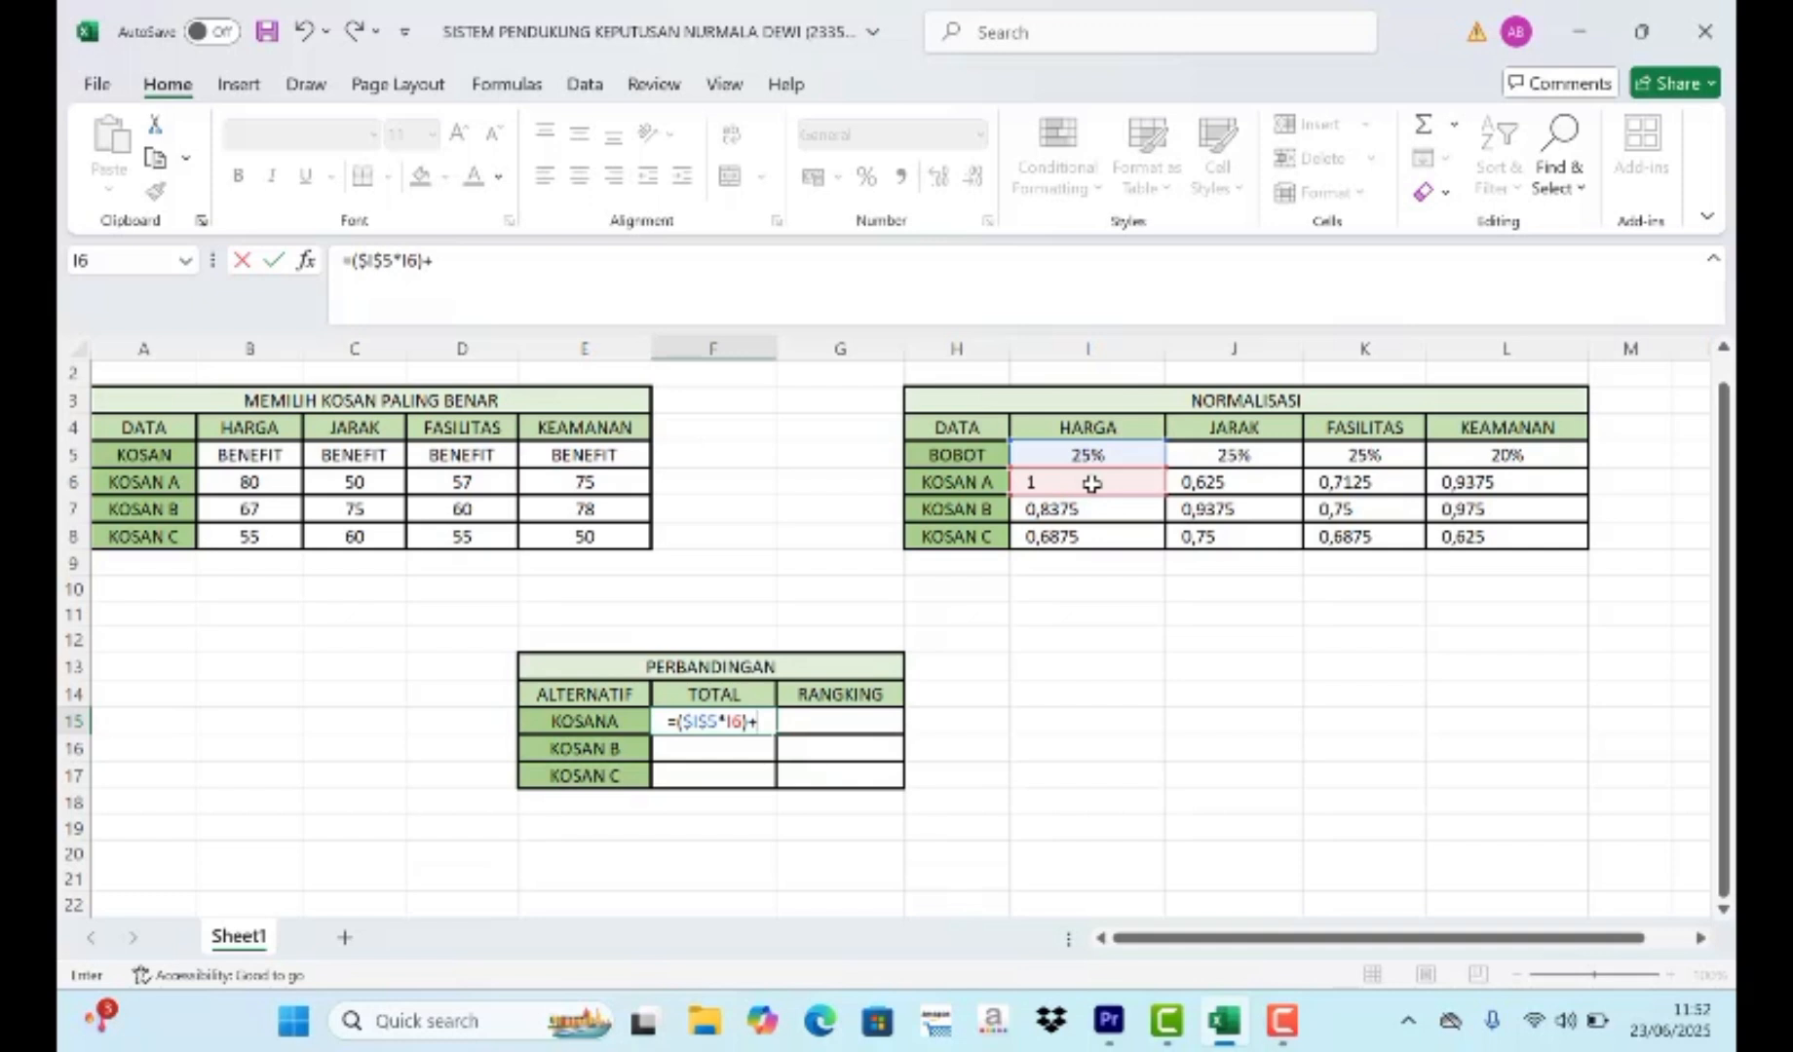
text(()
- Add the JARAK term ($J$5*J6) to the F15 total formula, with the weight reference absolute
click(1205, 455)
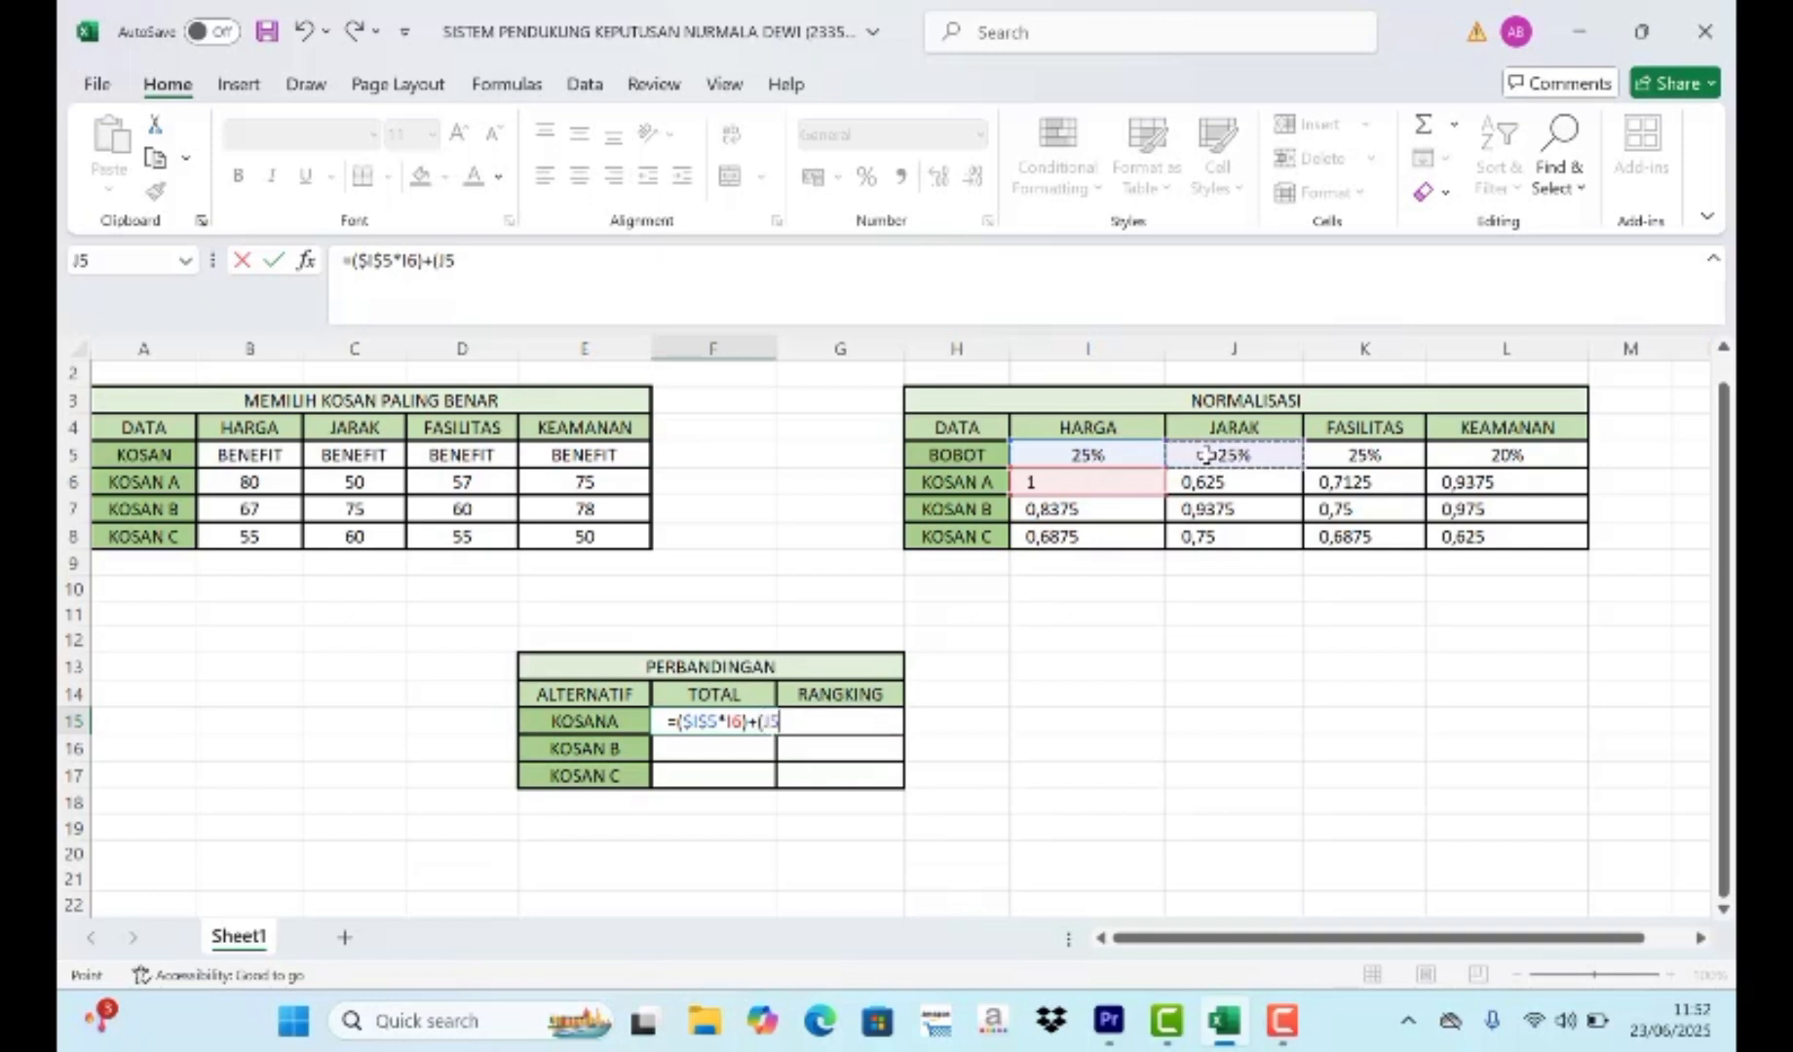
key(F4)
text(*)
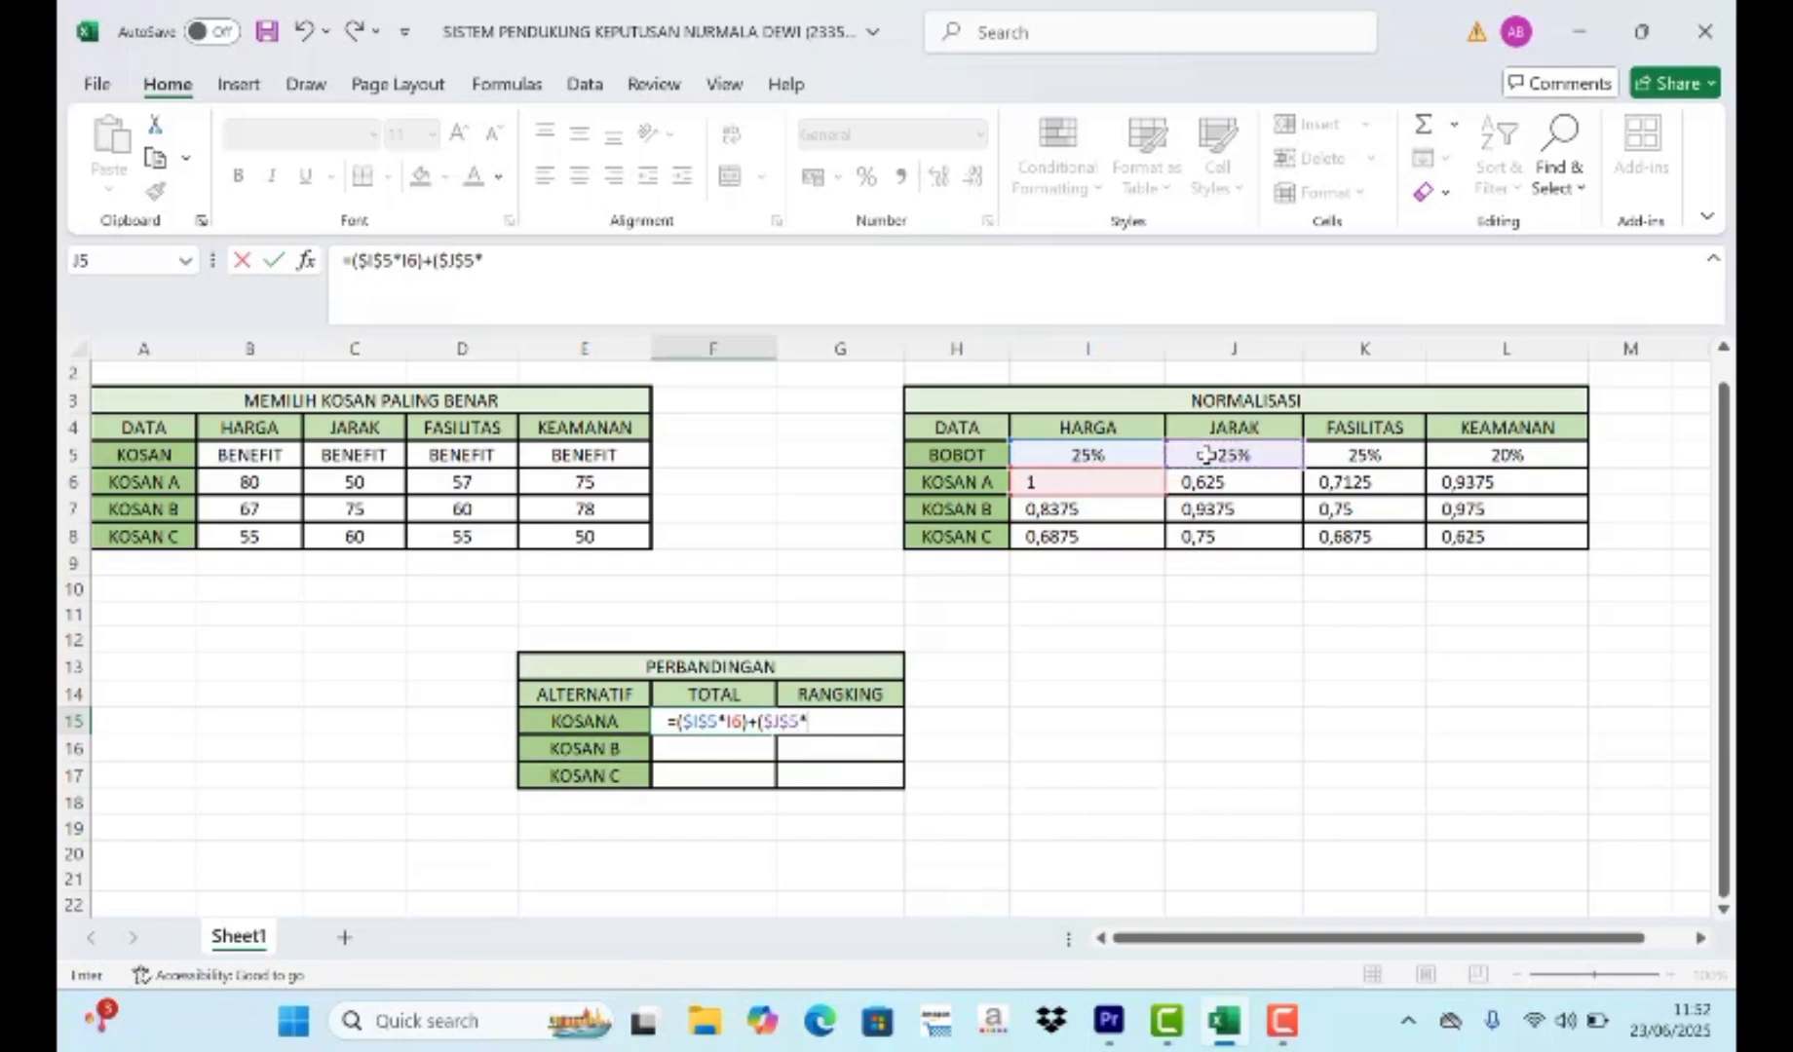
click(1213, 487)
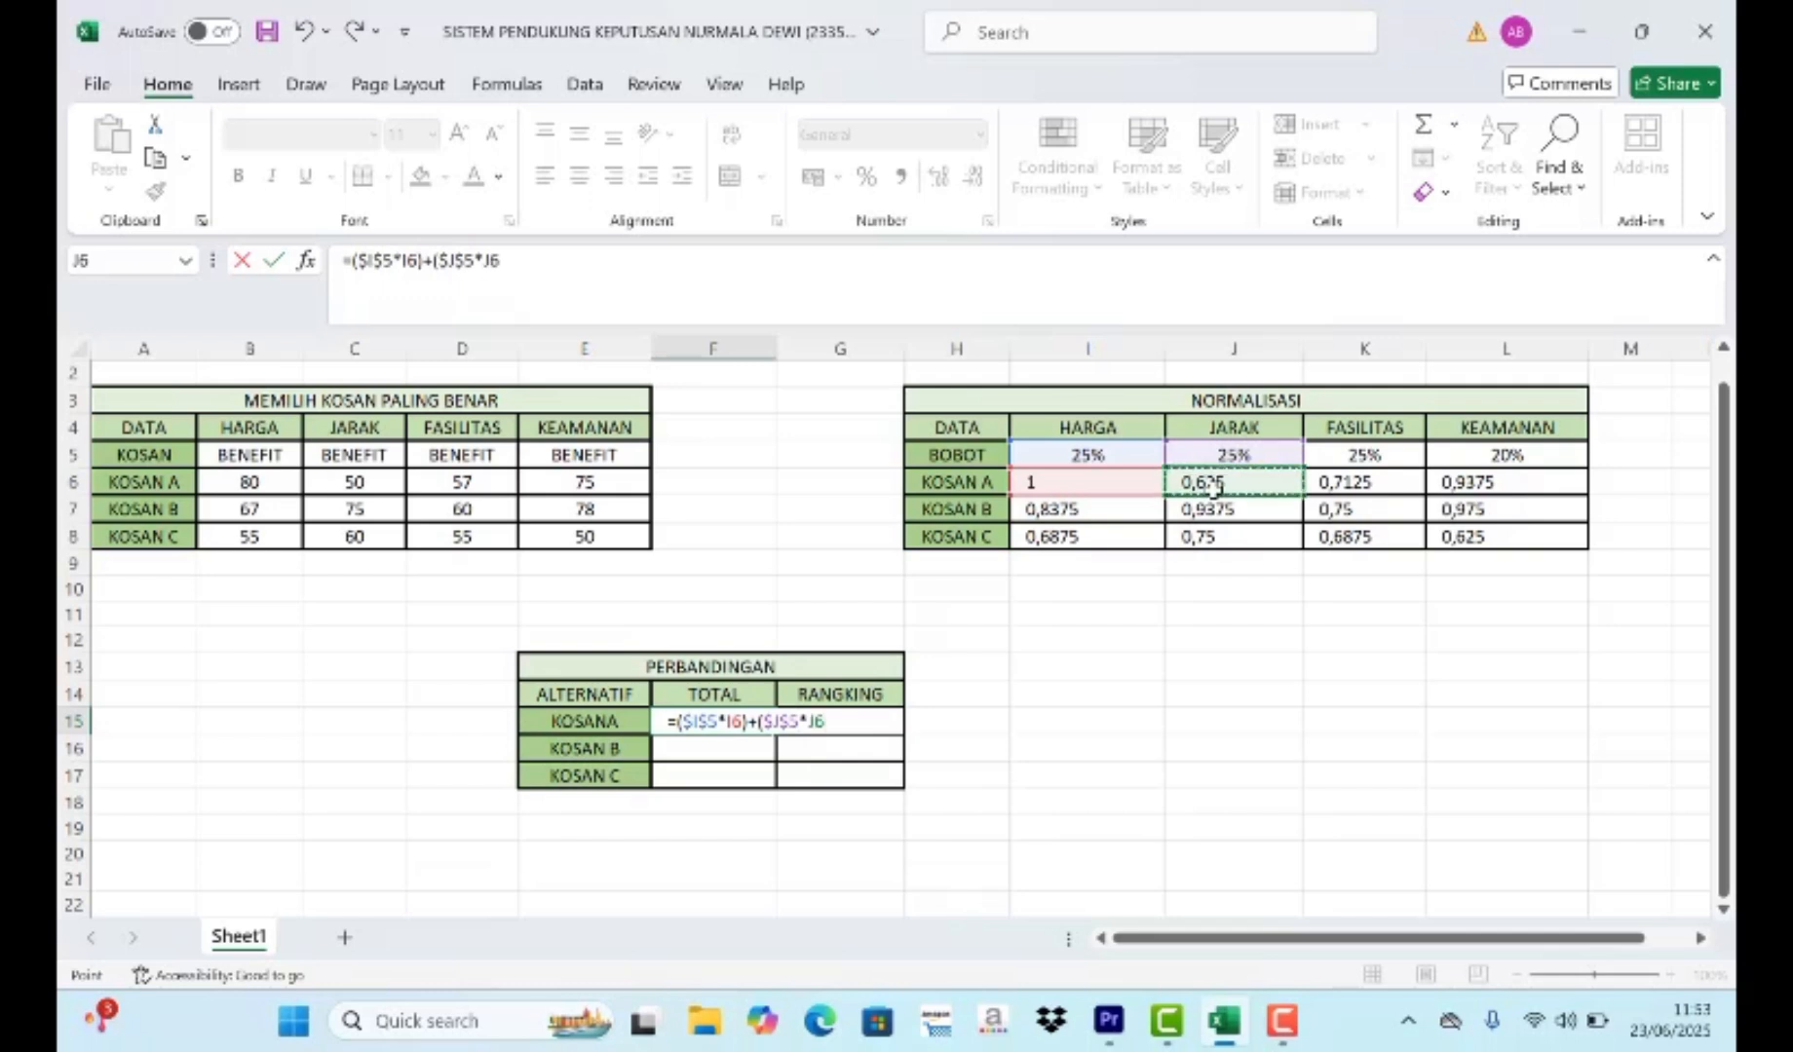
text()+()
- Add the FASILITAS term ($K$5*K6) to the F15 total formula, with the weight reference absolute
click(1391, 457)
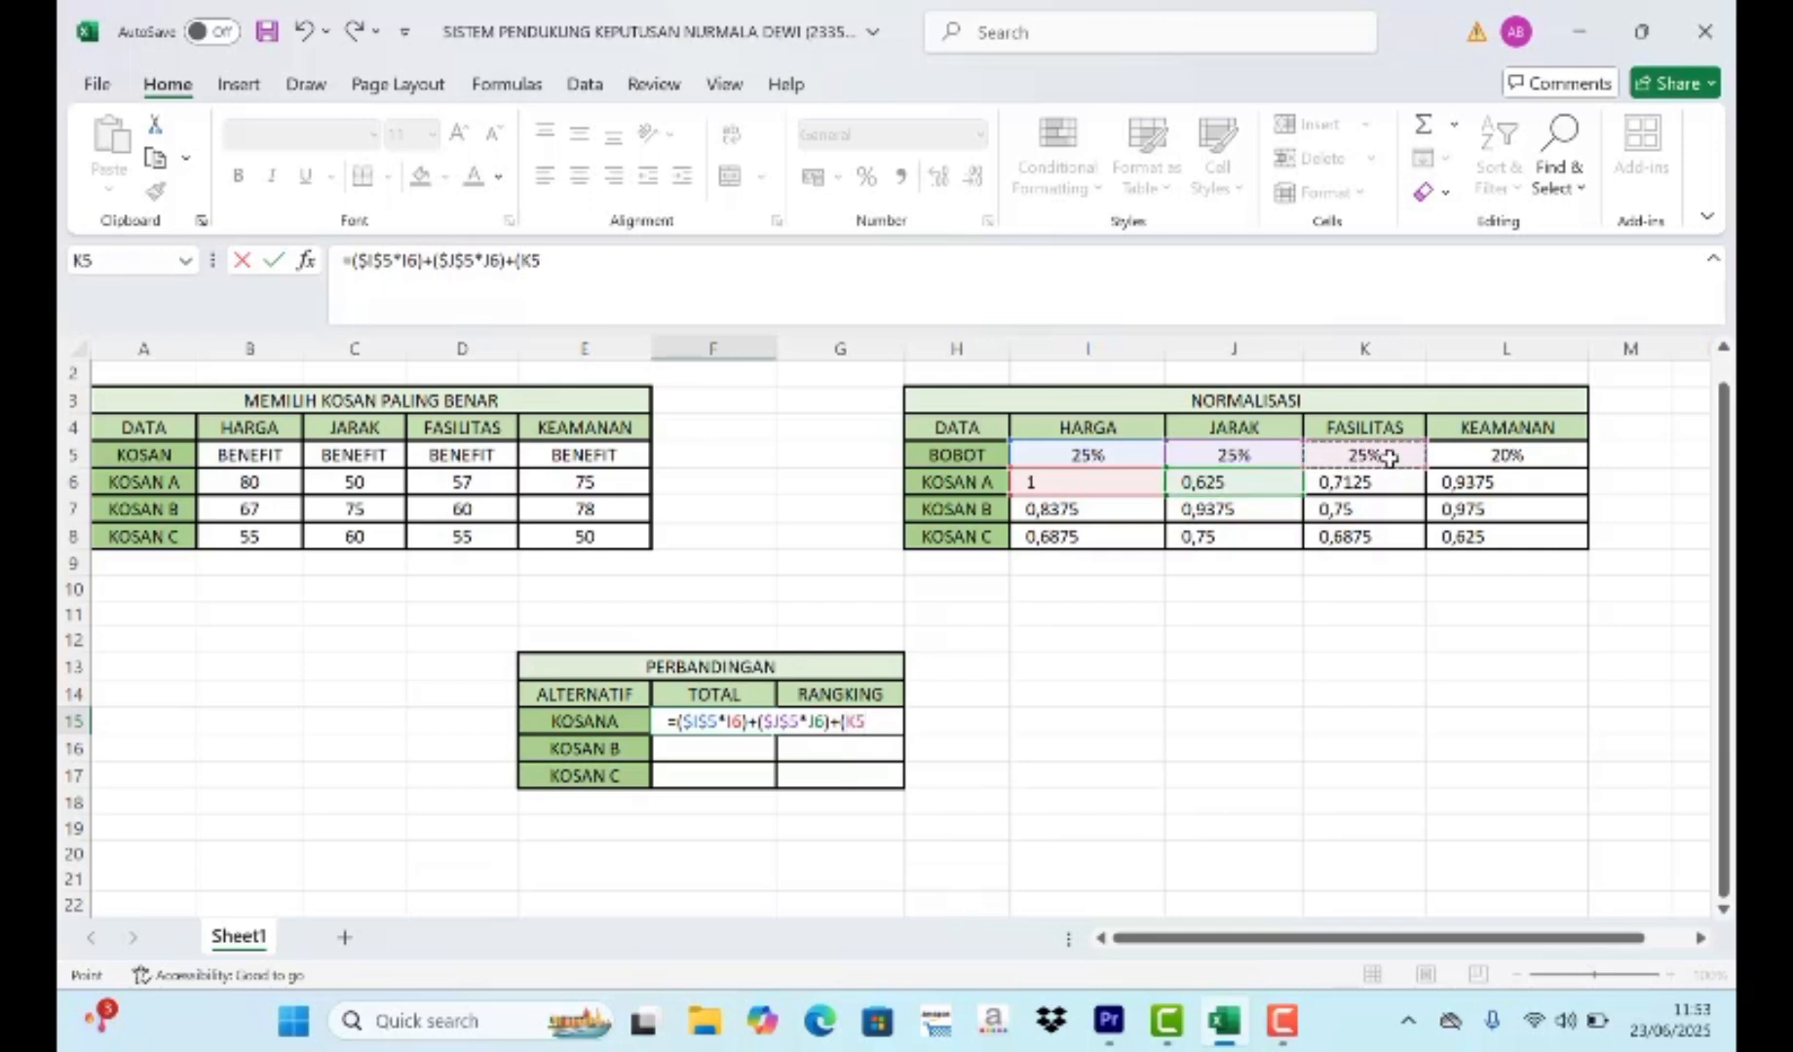
key(F4)
text(*)
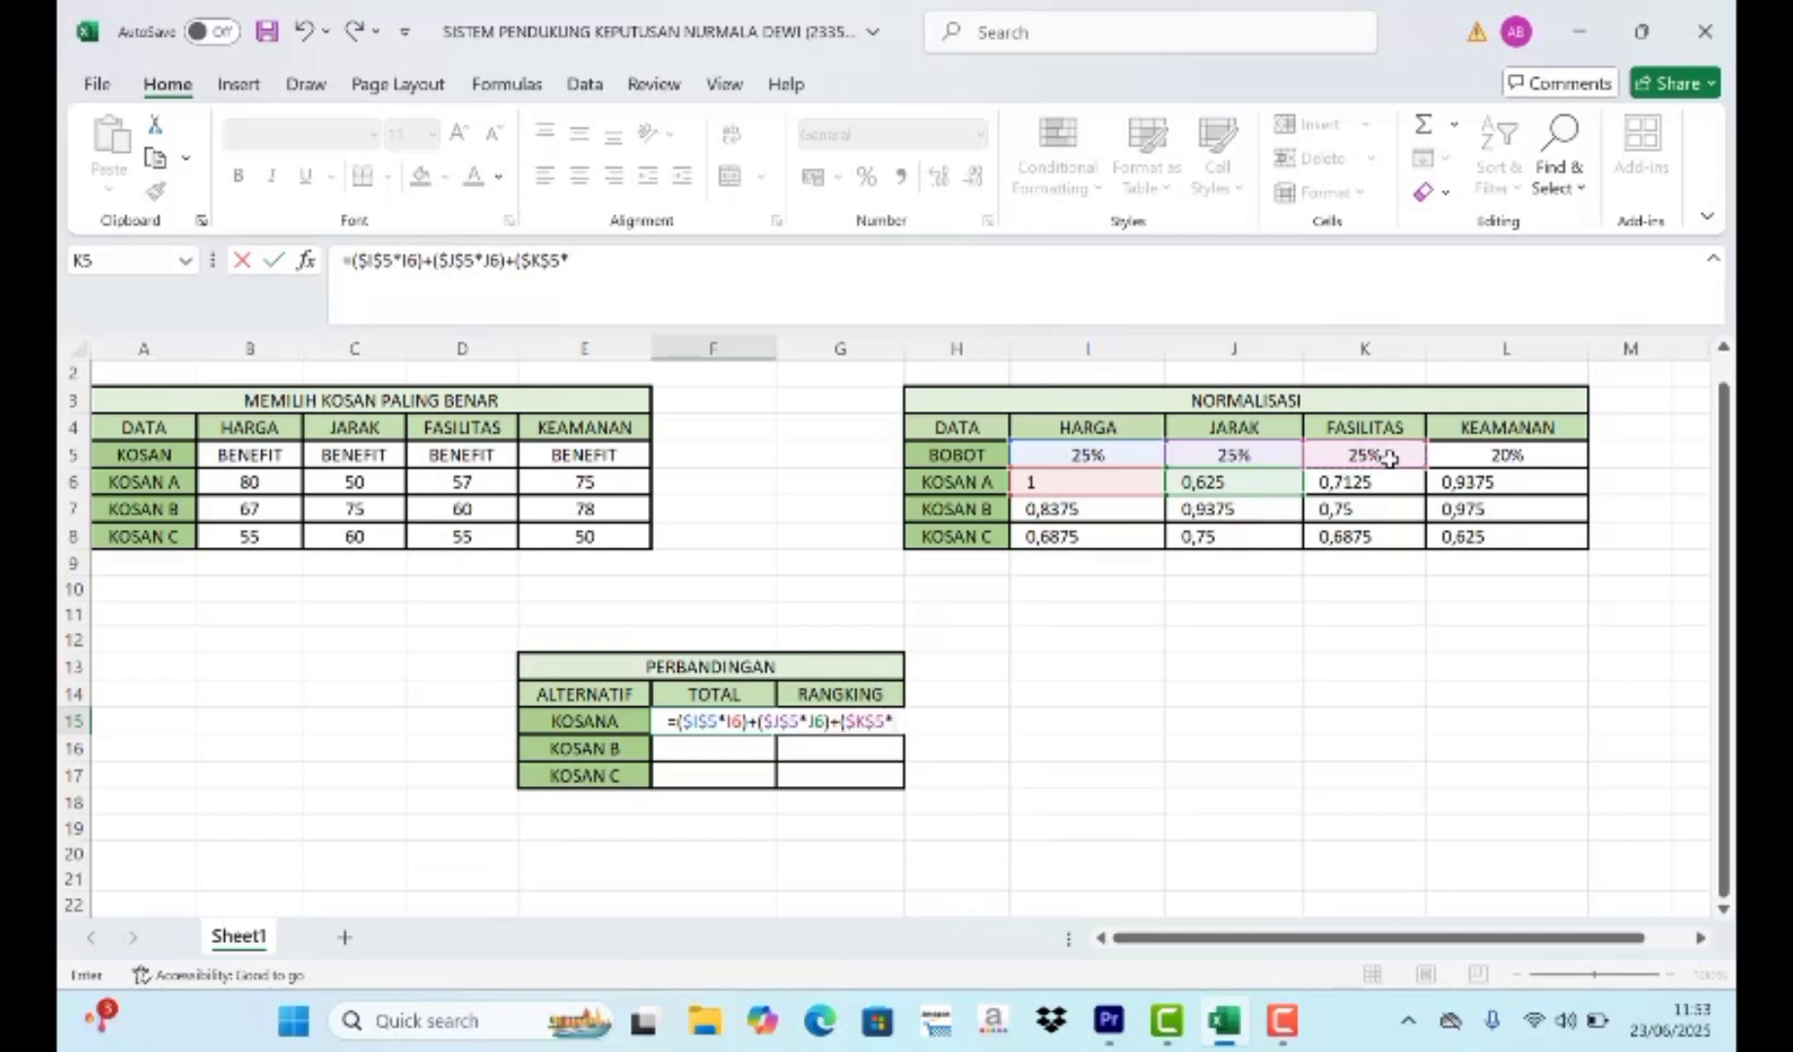
click(1397, 484)
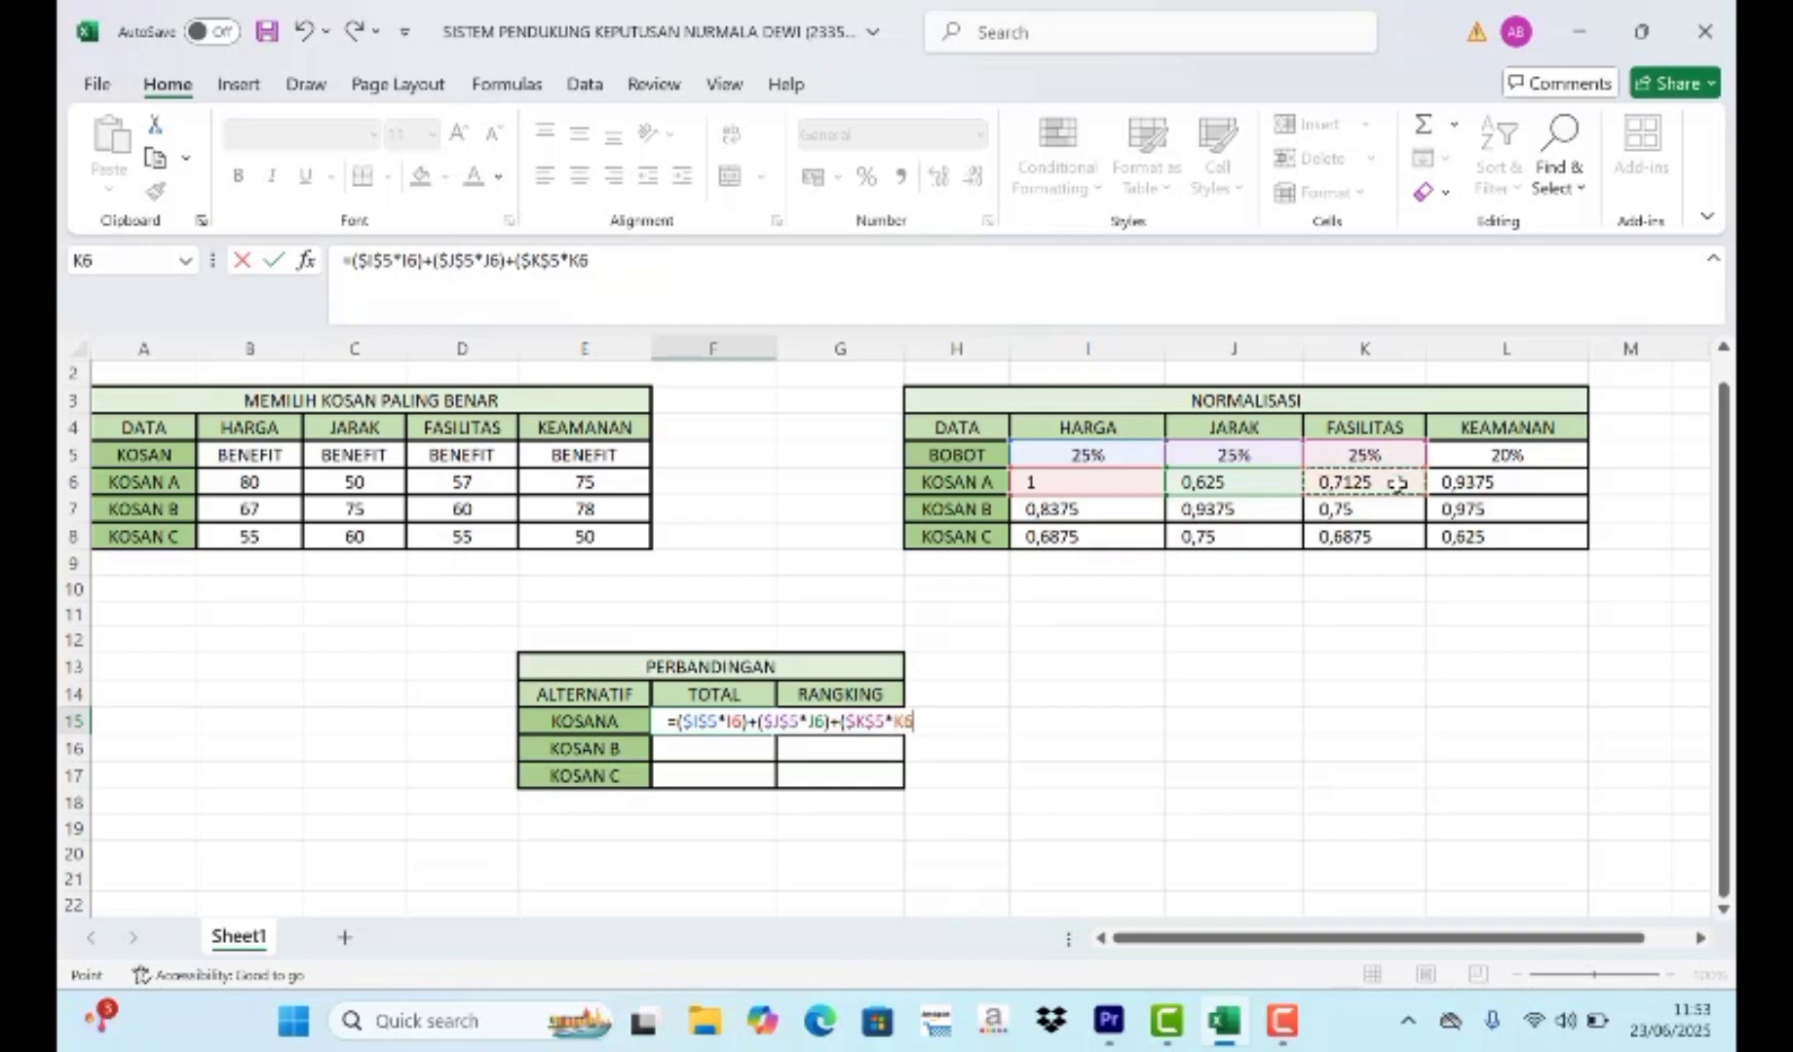
text()+()
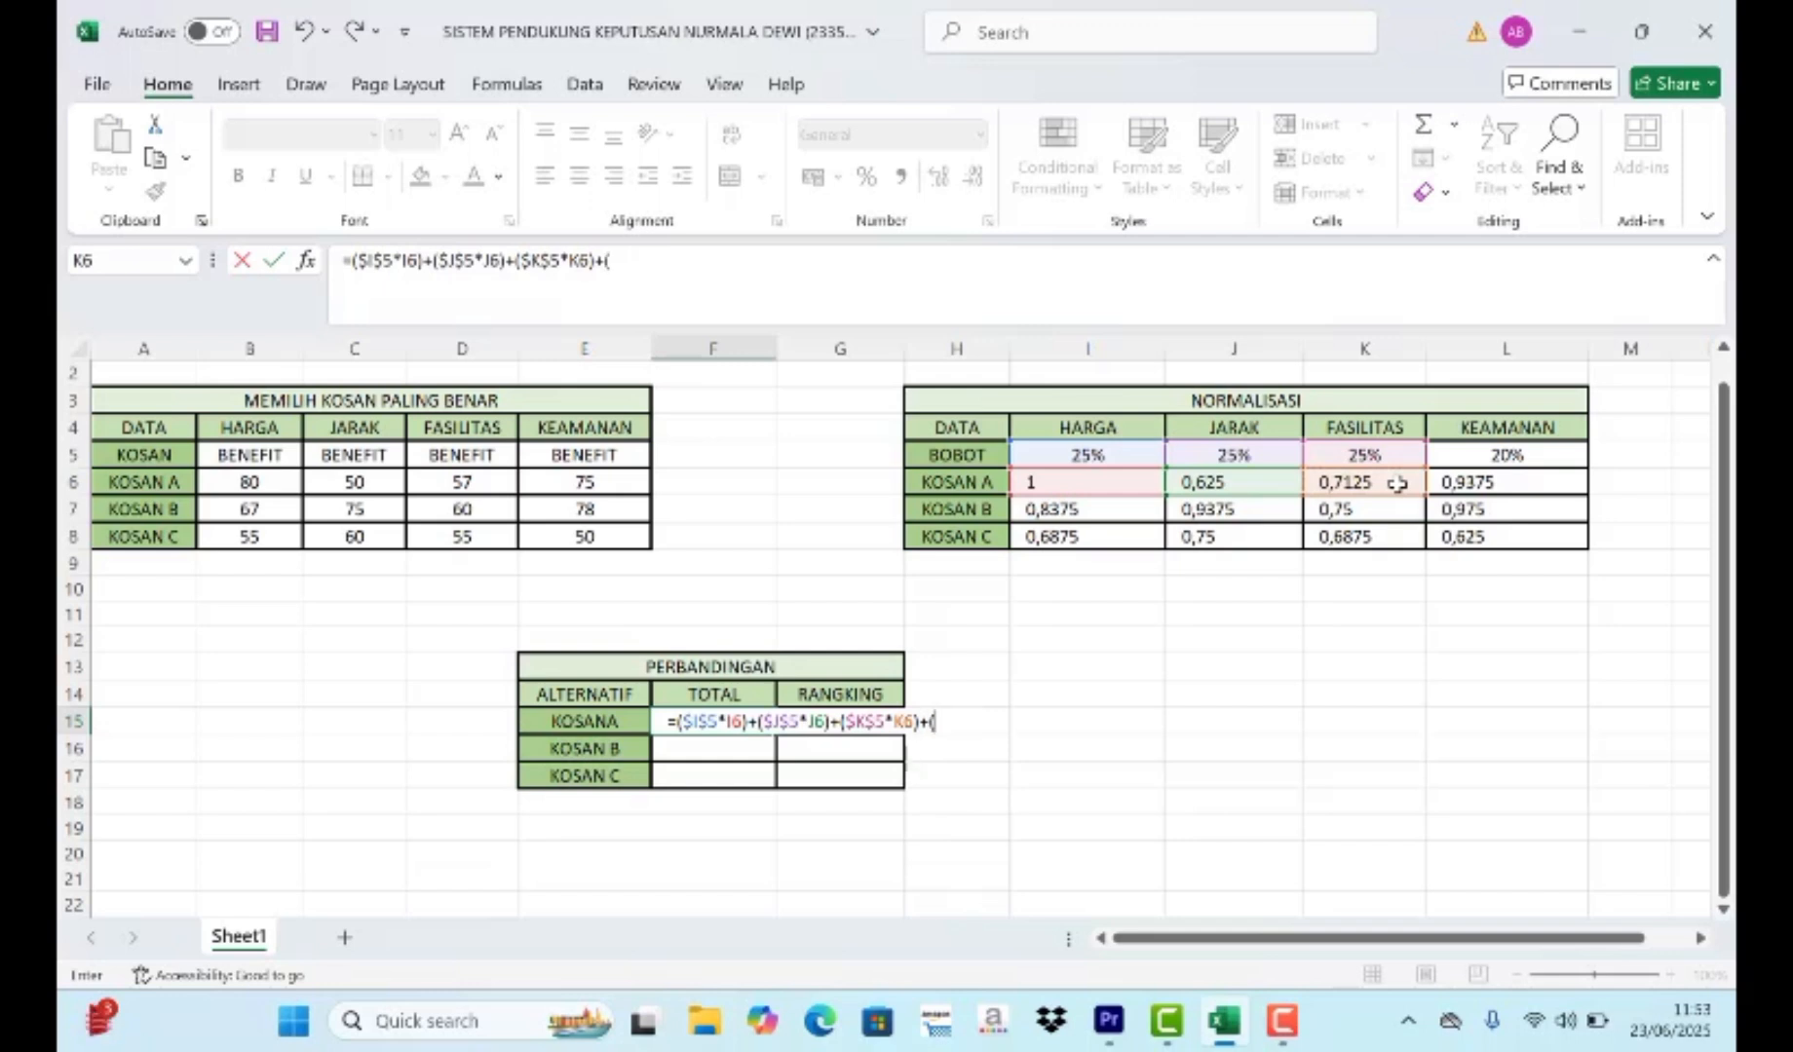
- Complete the F15 total formula with the KEAMANAN term ($L$5*L6), weight reference absolute, and fill it down to F17
click(1497, 451)
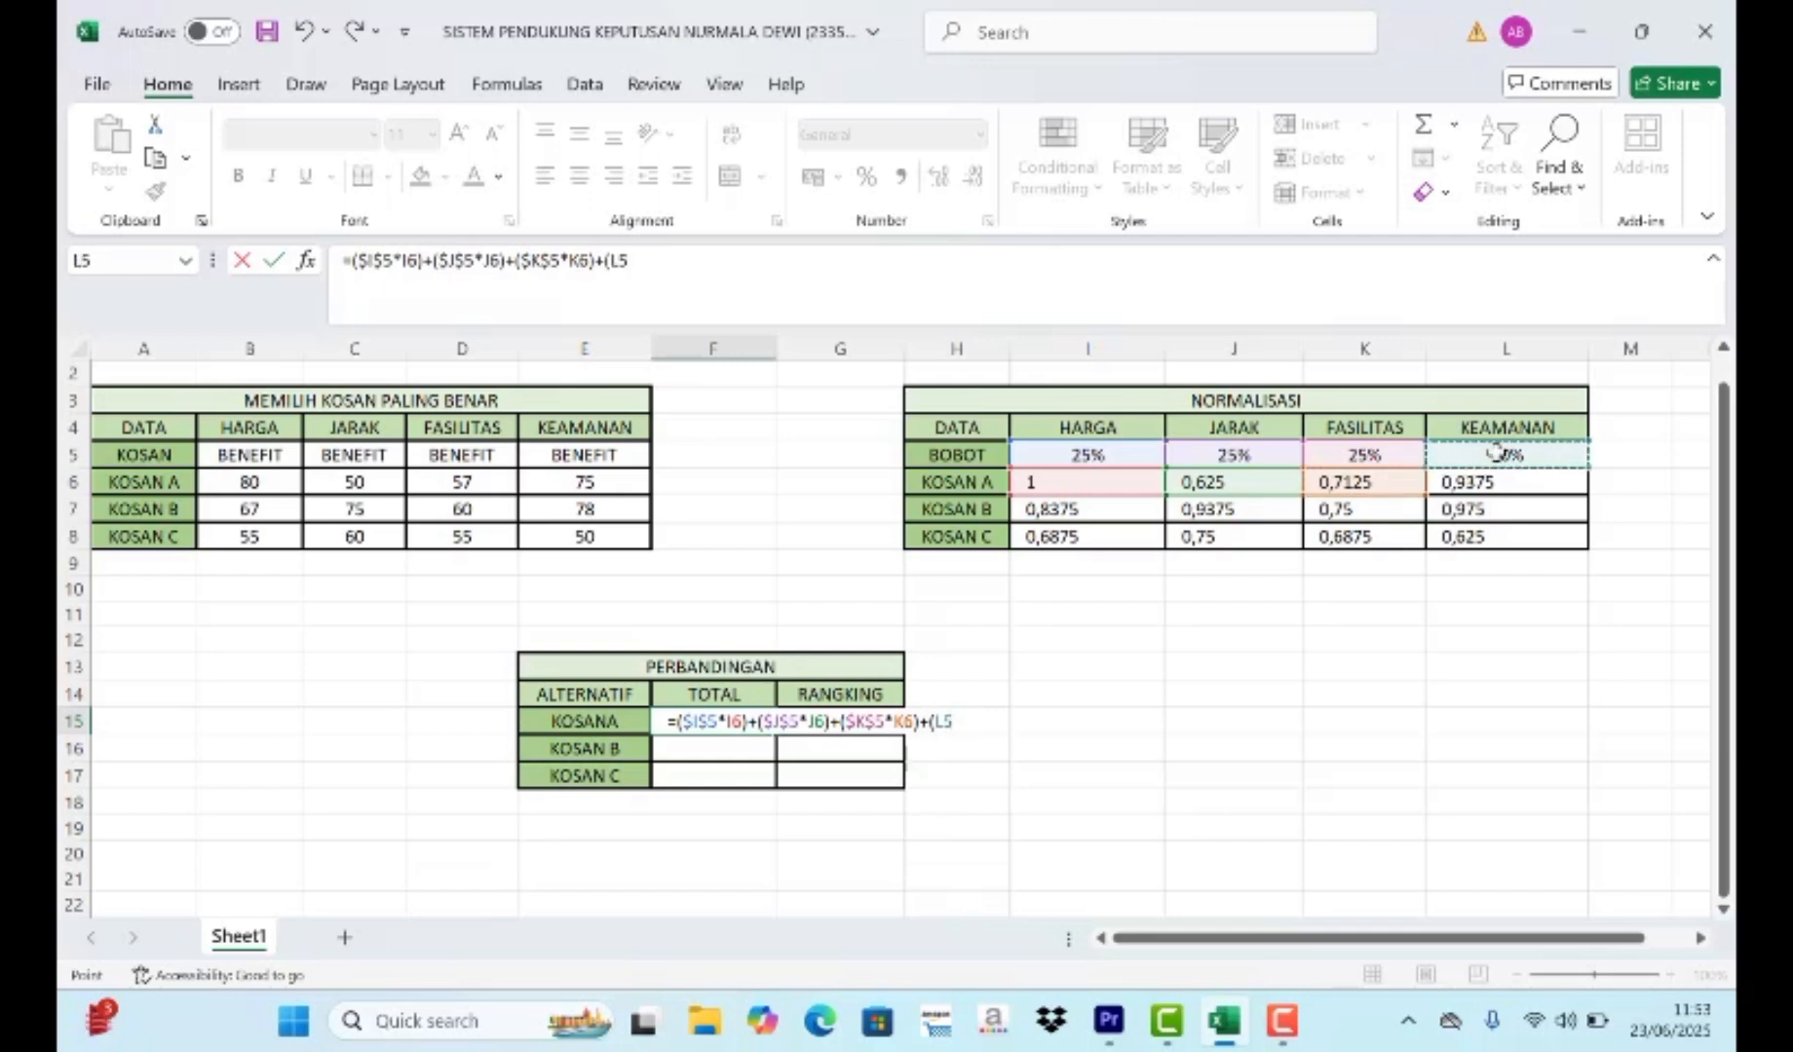
key(F4)
text(*)
click(1498, 481)
text())
key(Return)
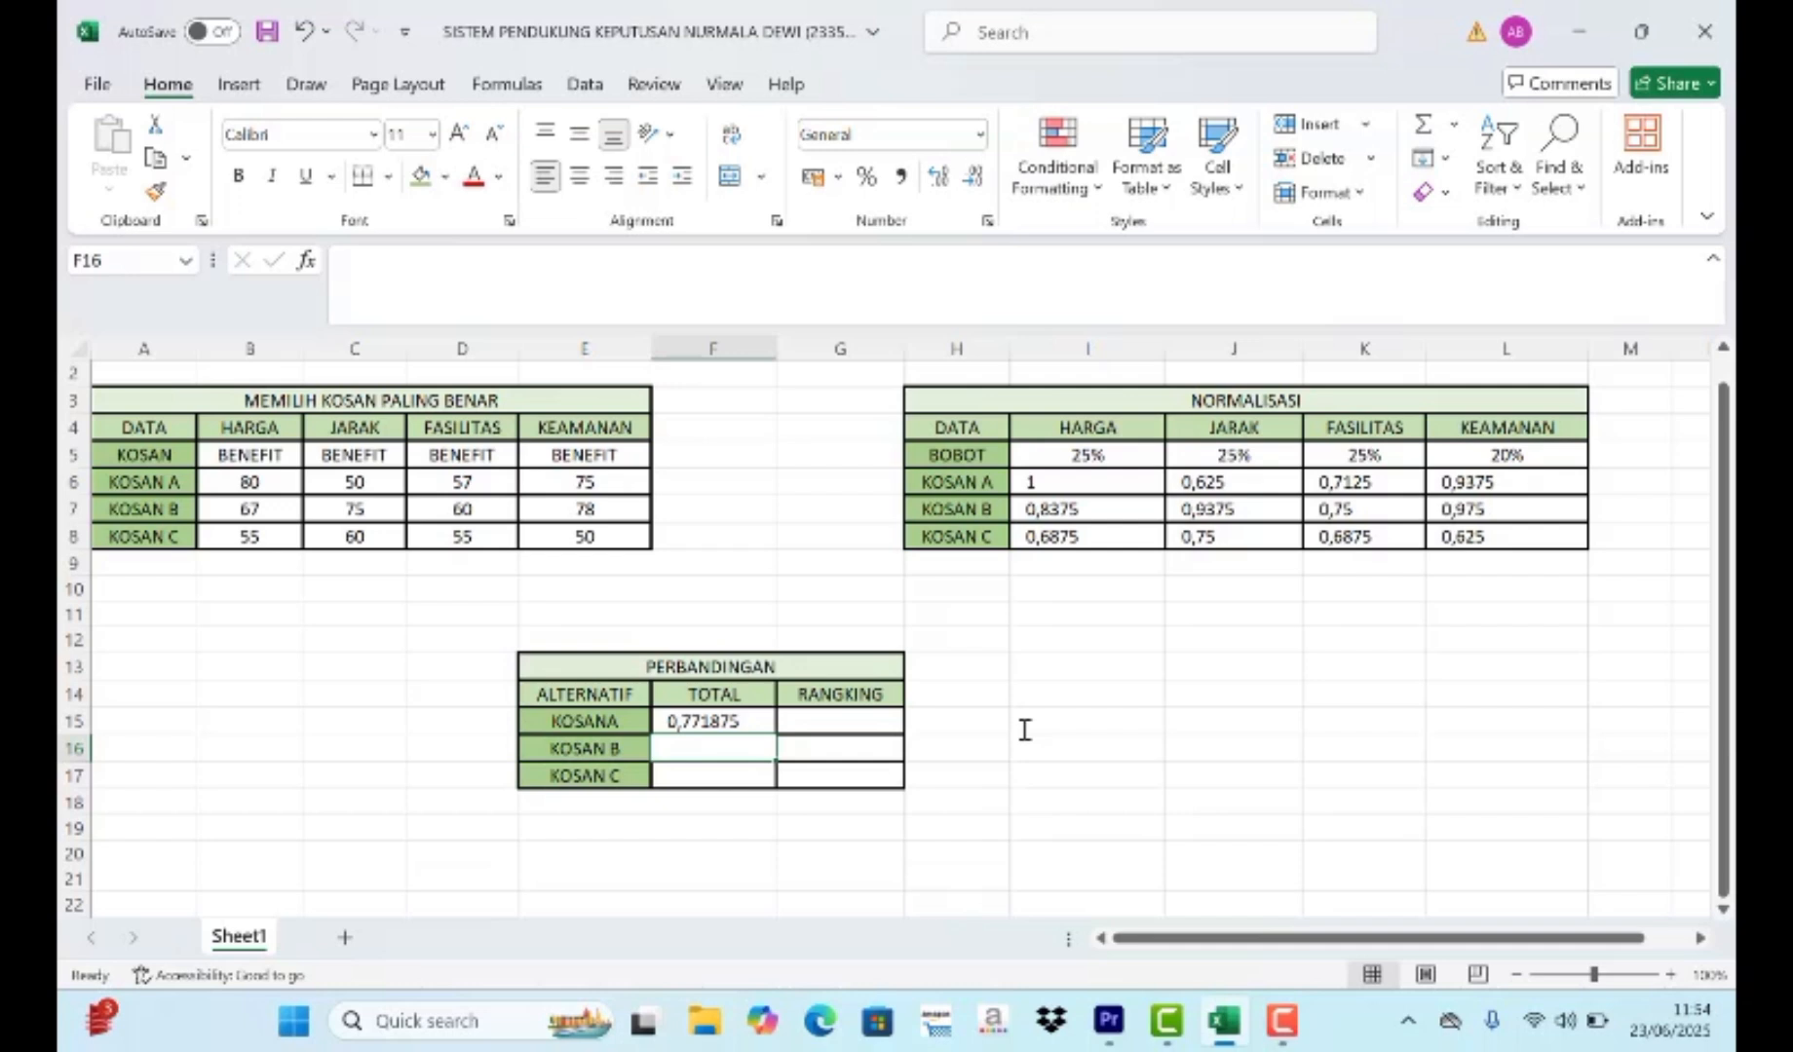
click(772, 722)
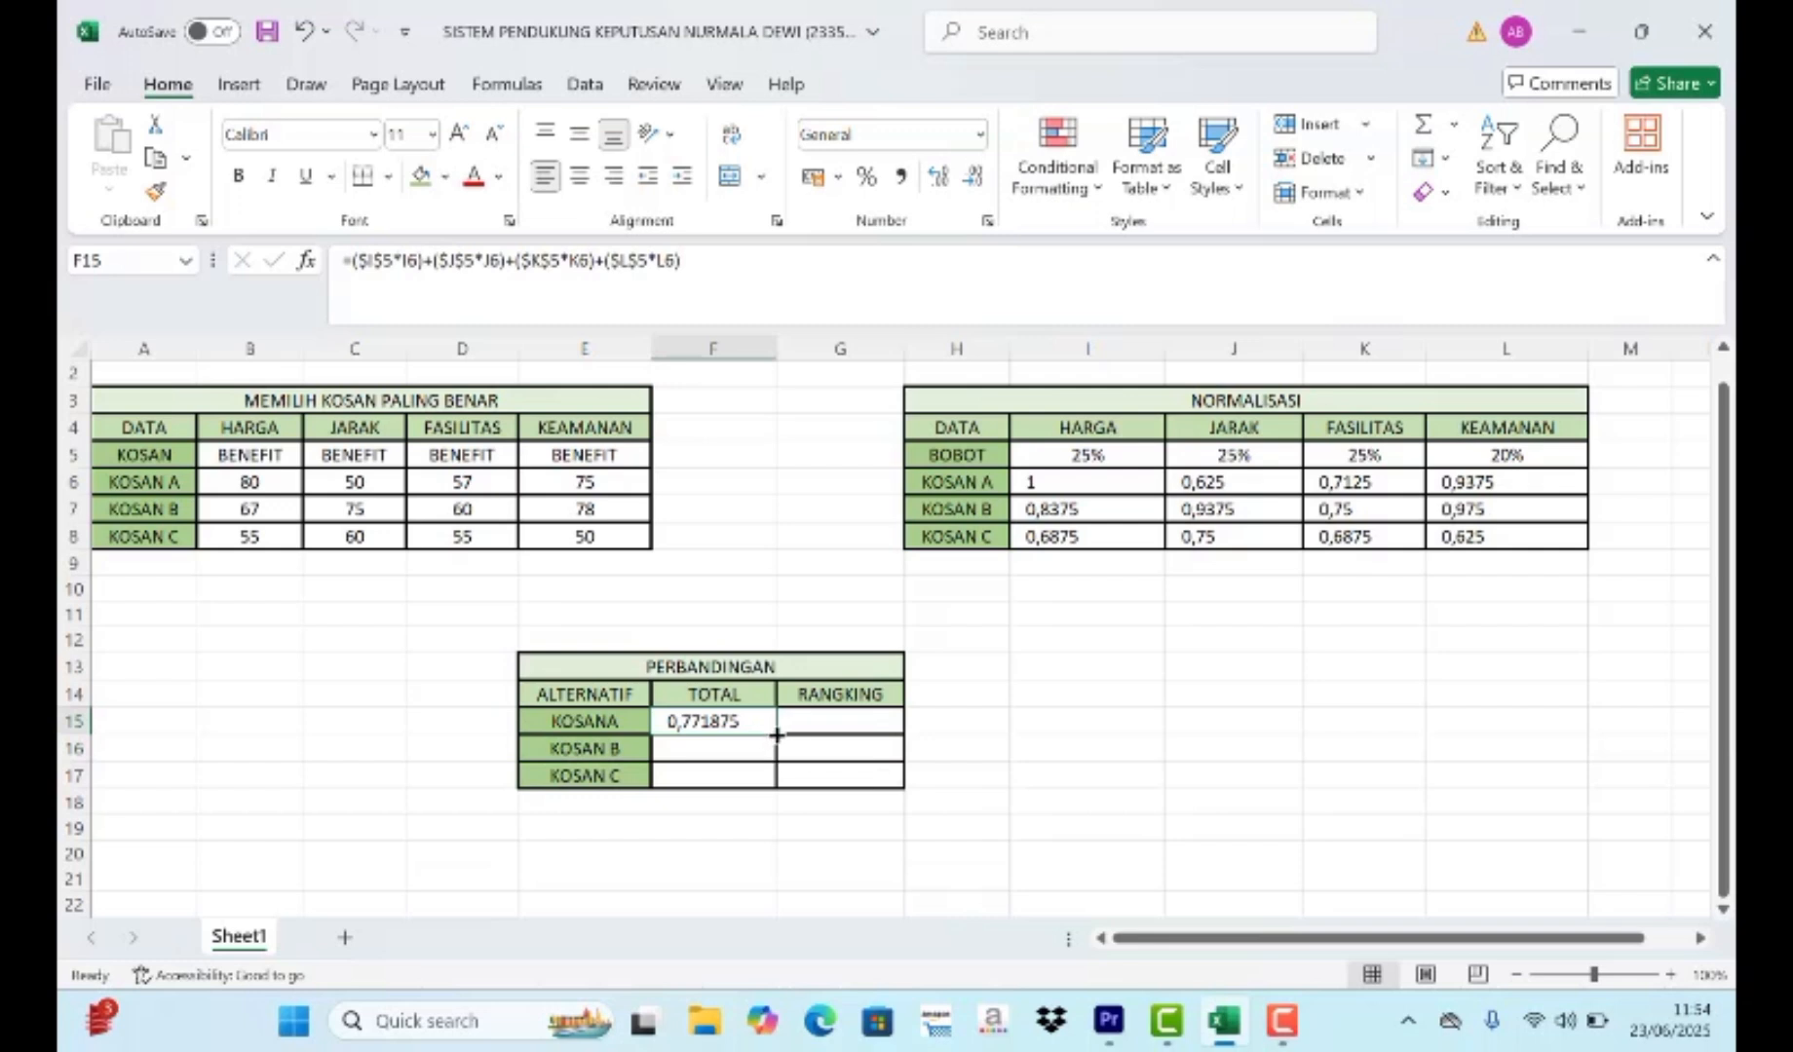
drag(776, 736, 773, 778)
- Start the RANGKING formula for Kosan A in G15 with RANK.AVG, using its total F15 as the number to rank
click(813, 720)
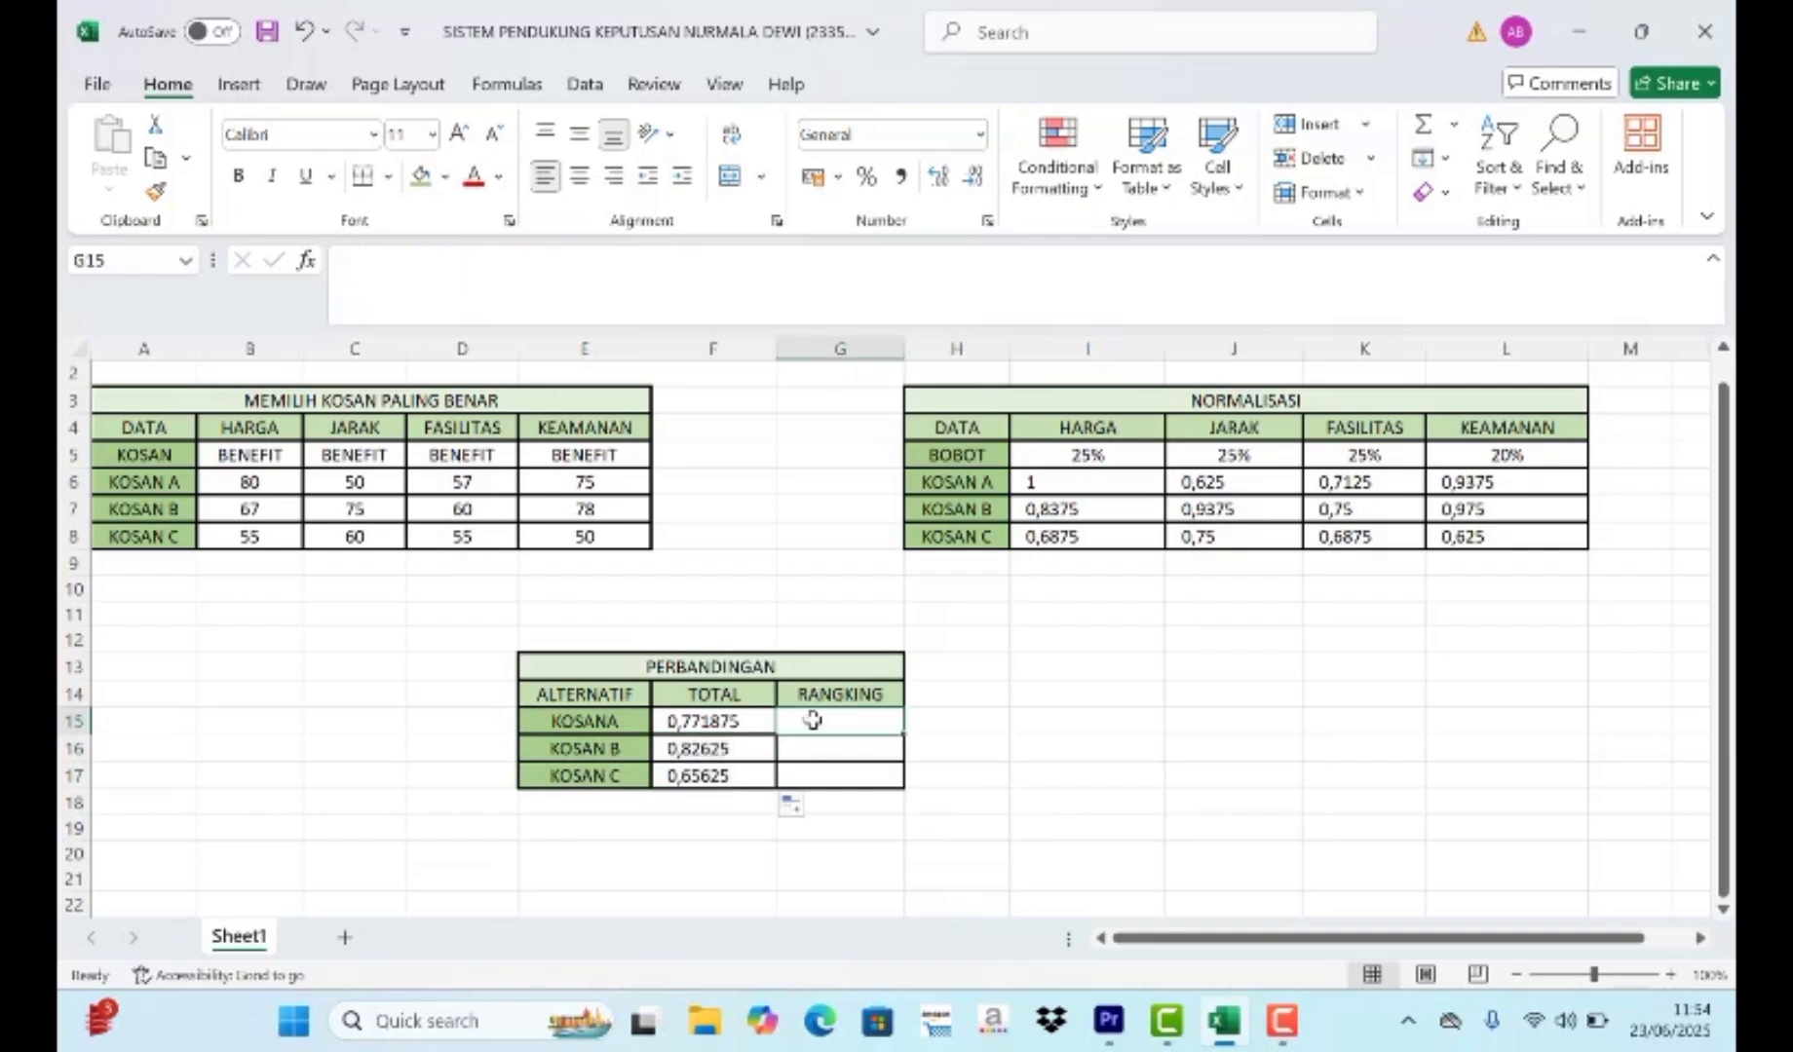
text(=)
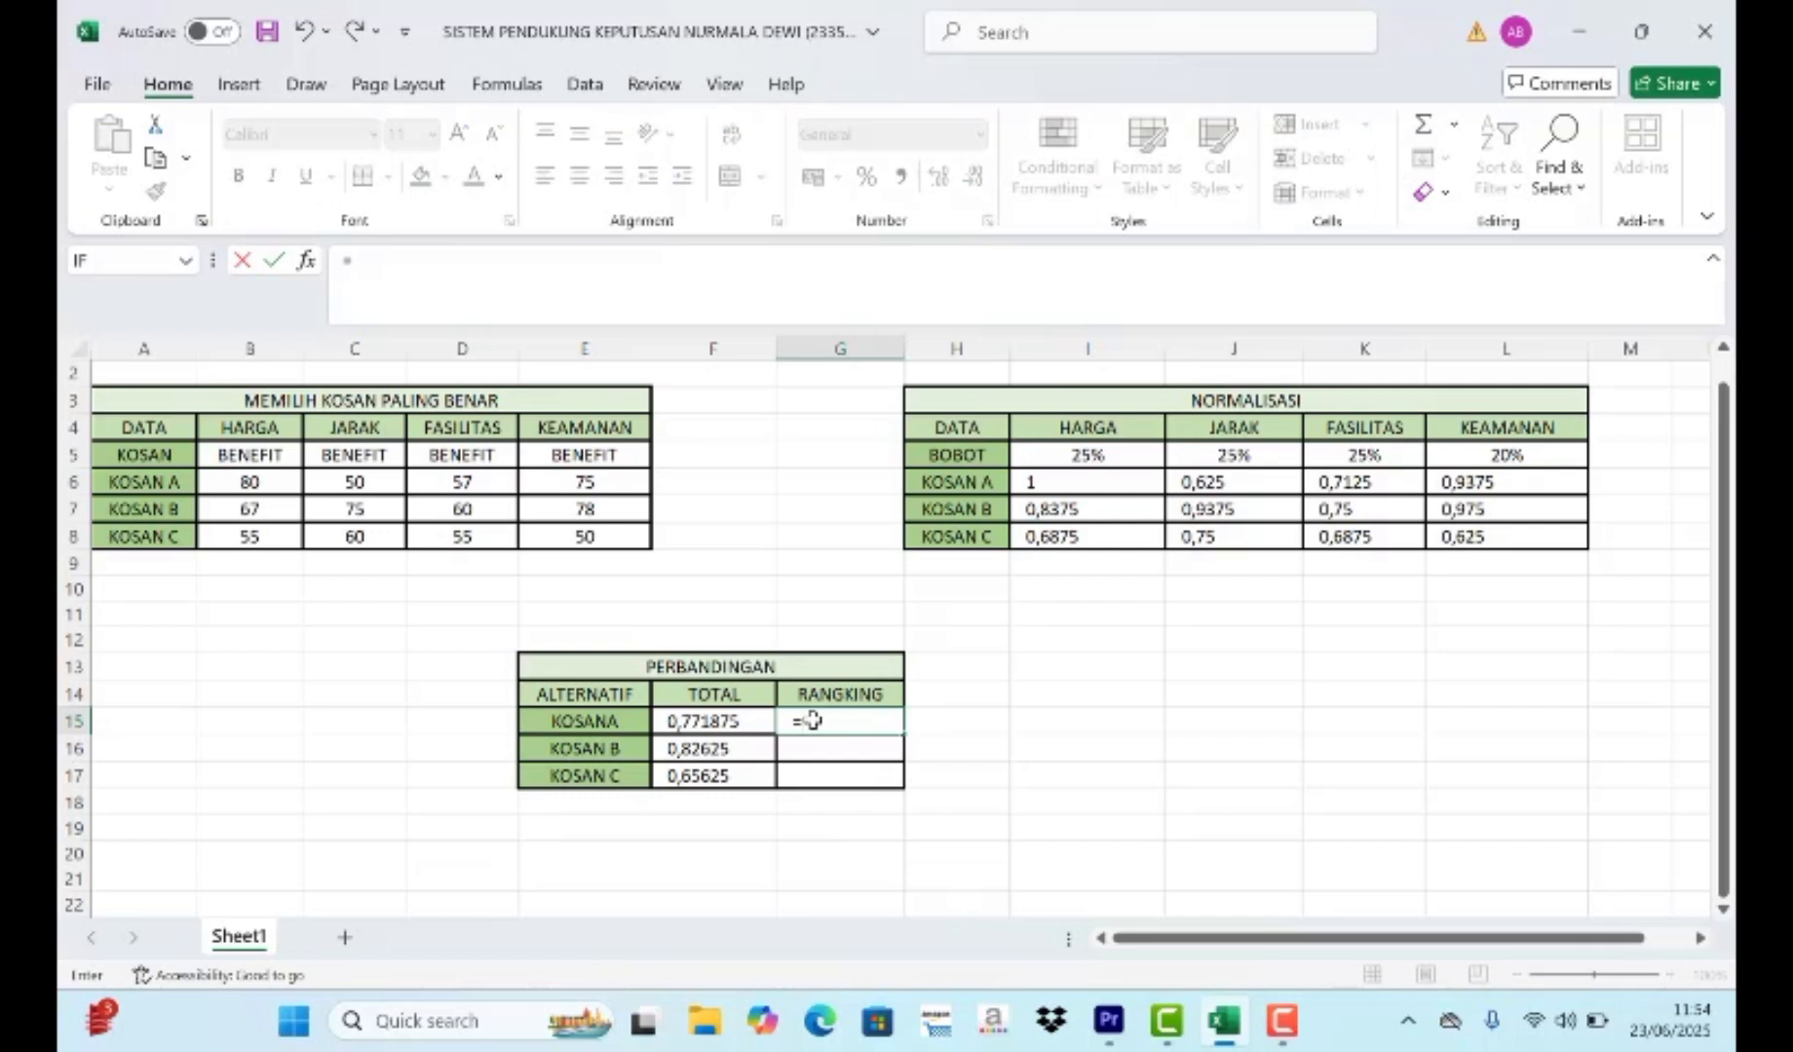
text(RA)
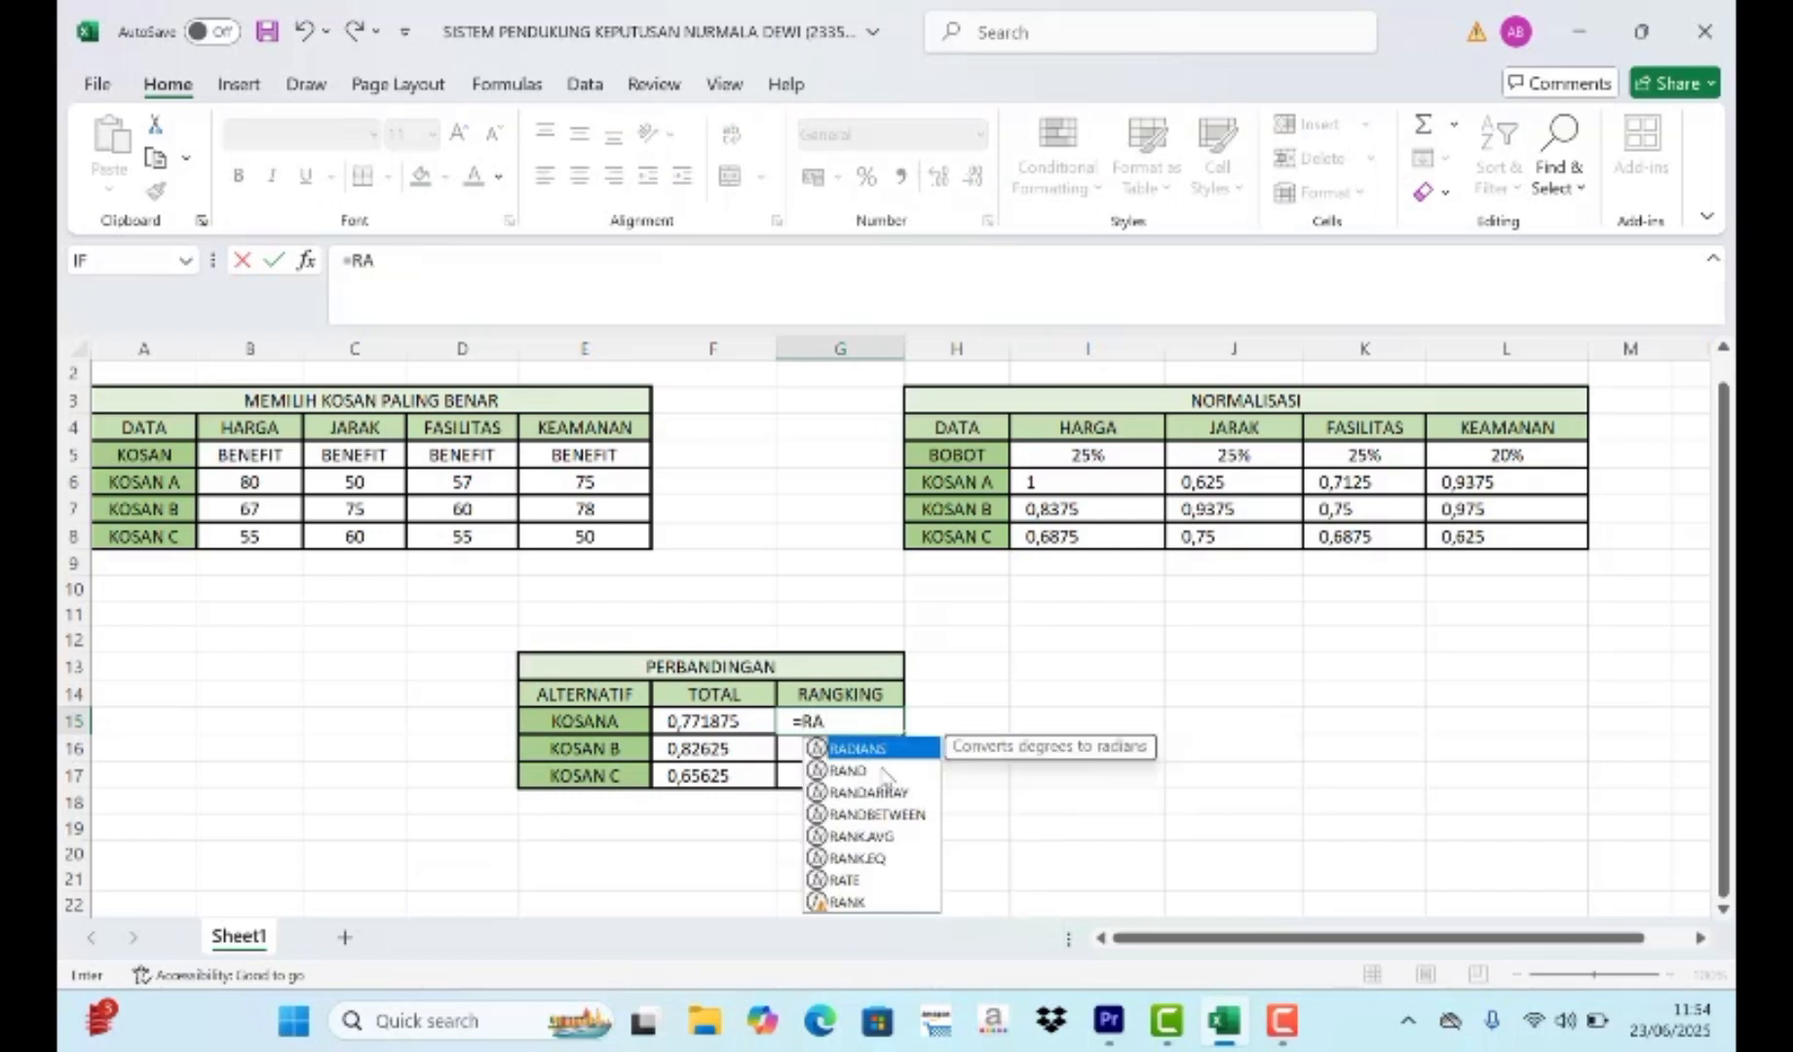
double_click(855, 843)
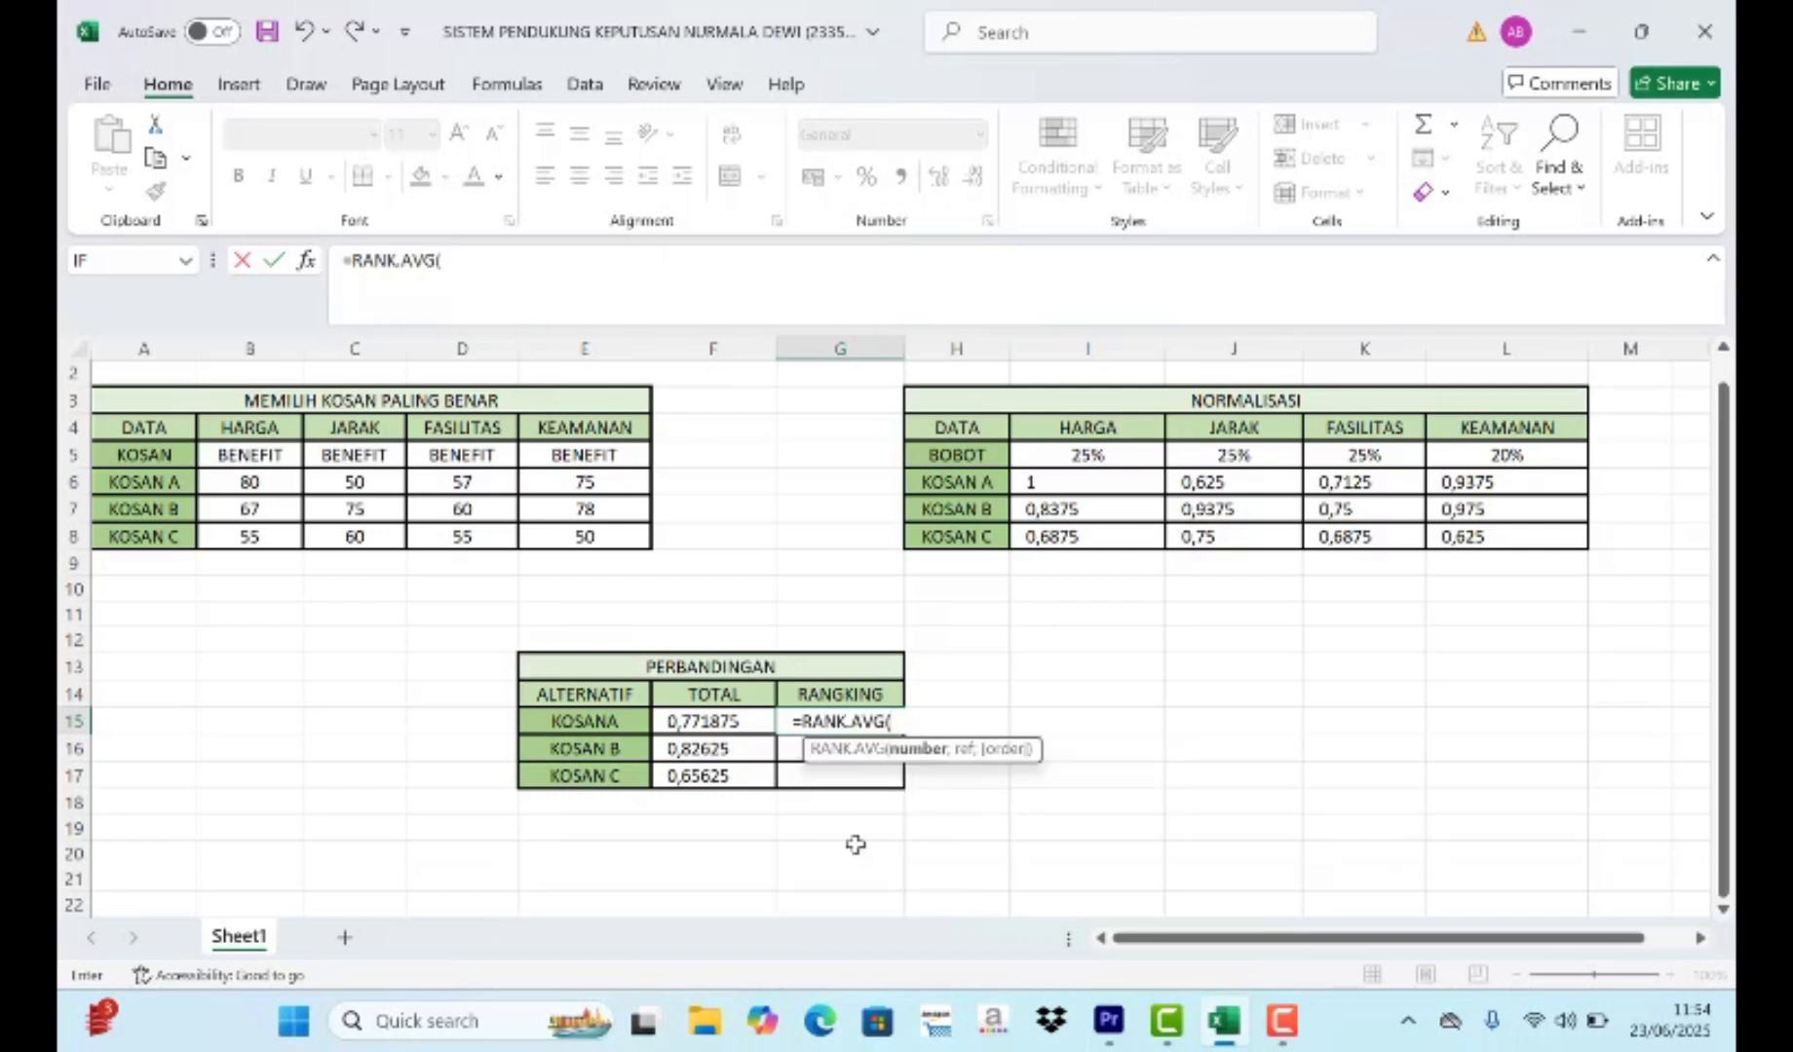
click(721, 726)
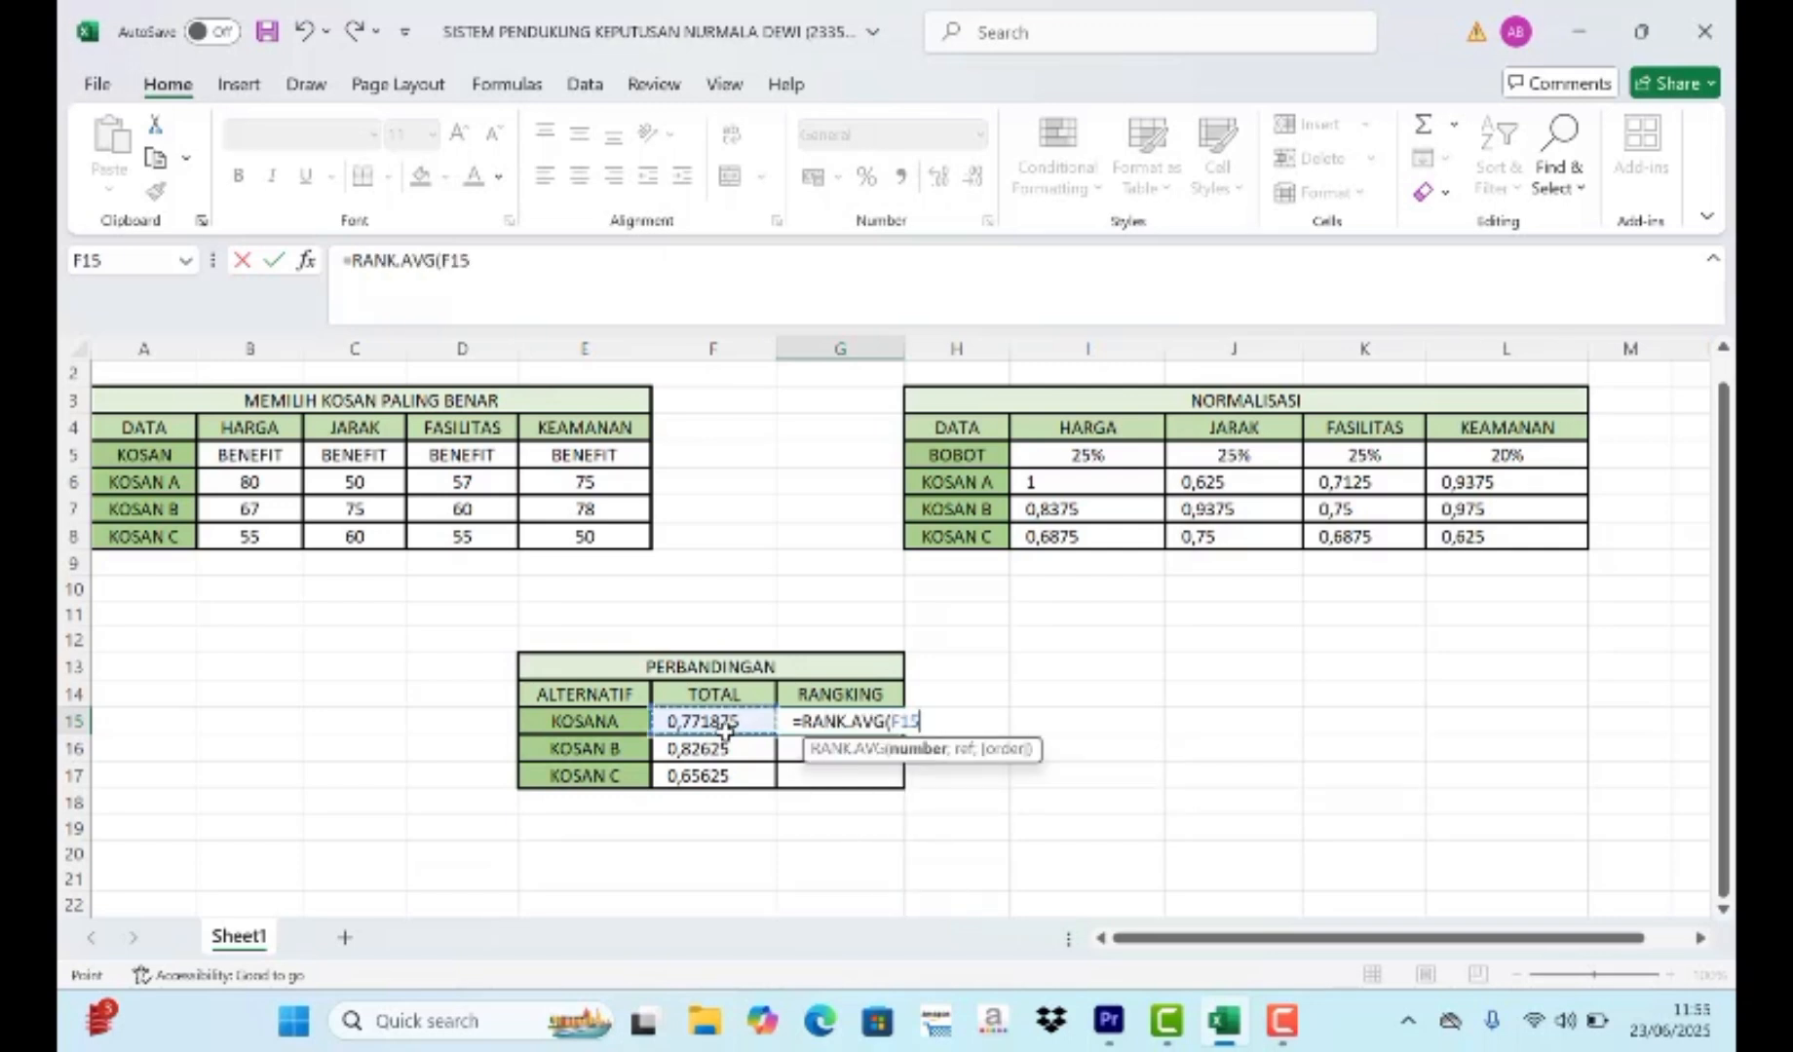
- Complete the G15 ranking formula with the absolute reference range $F$15:$F$17, enter it, and fill it down to G17
text(;)
drag(725, 729, 725, 775)
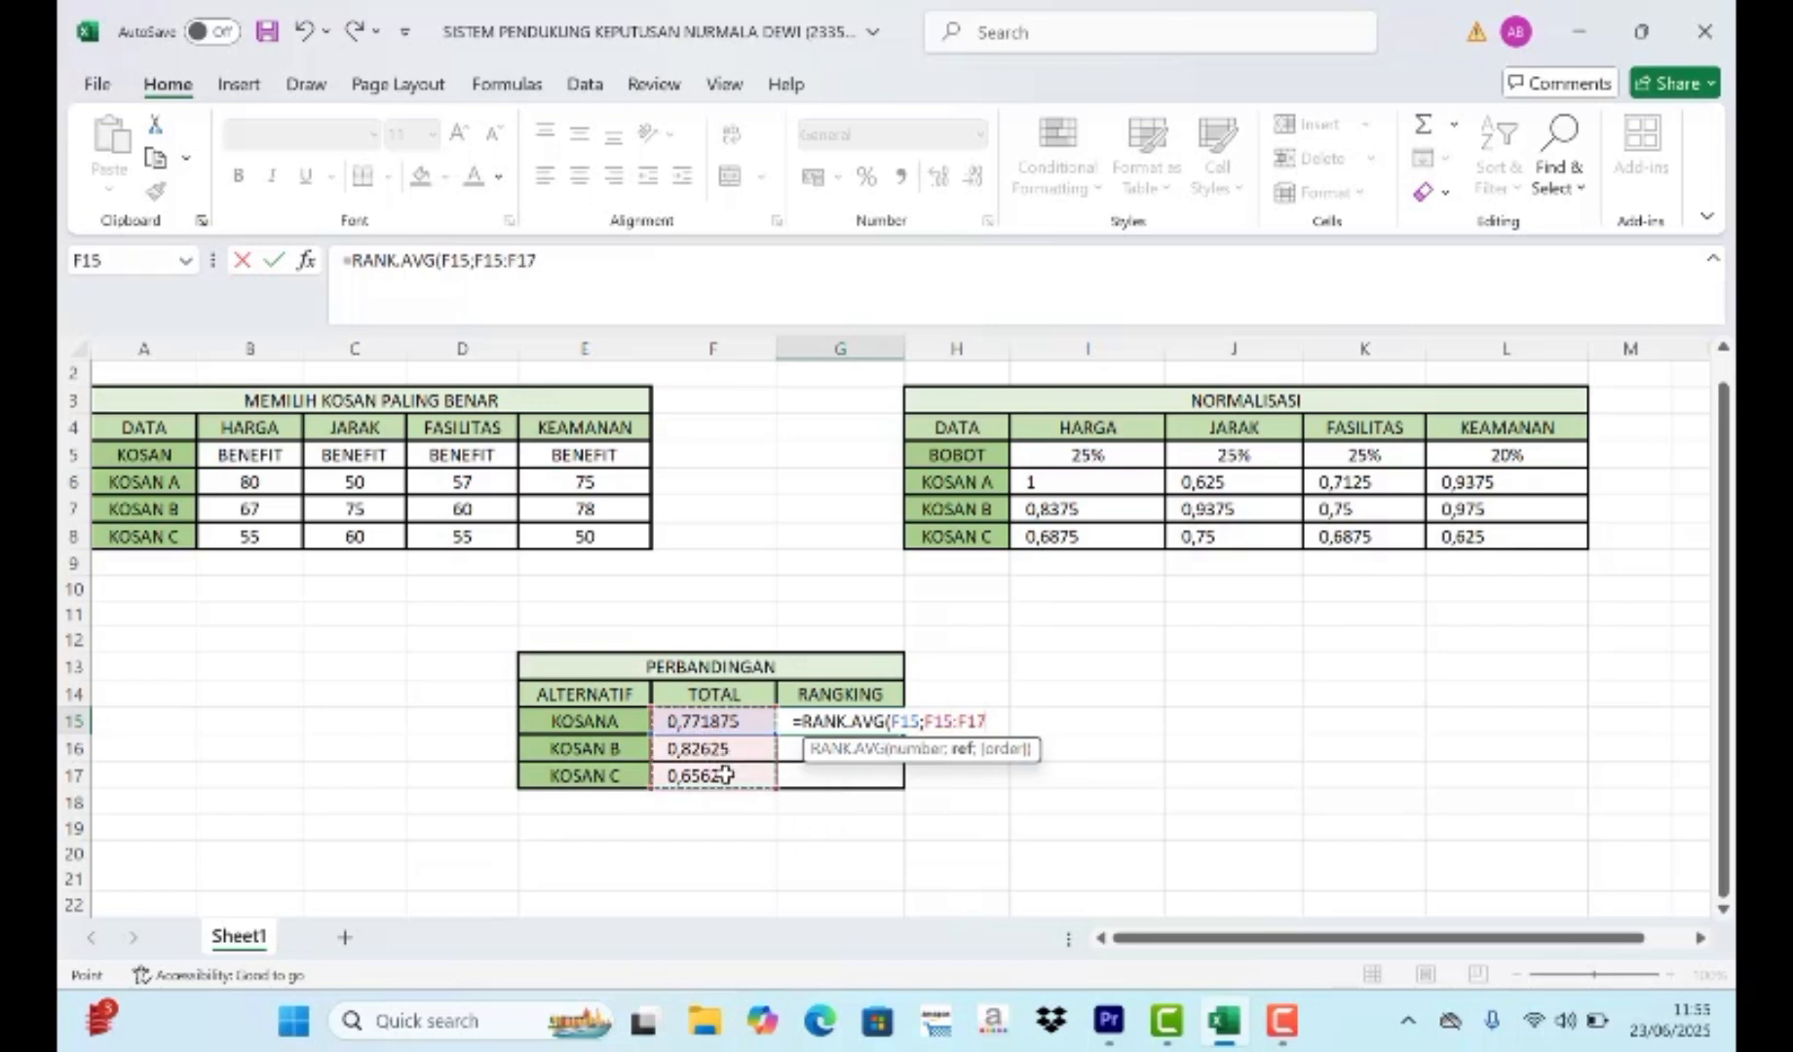
key(F4)
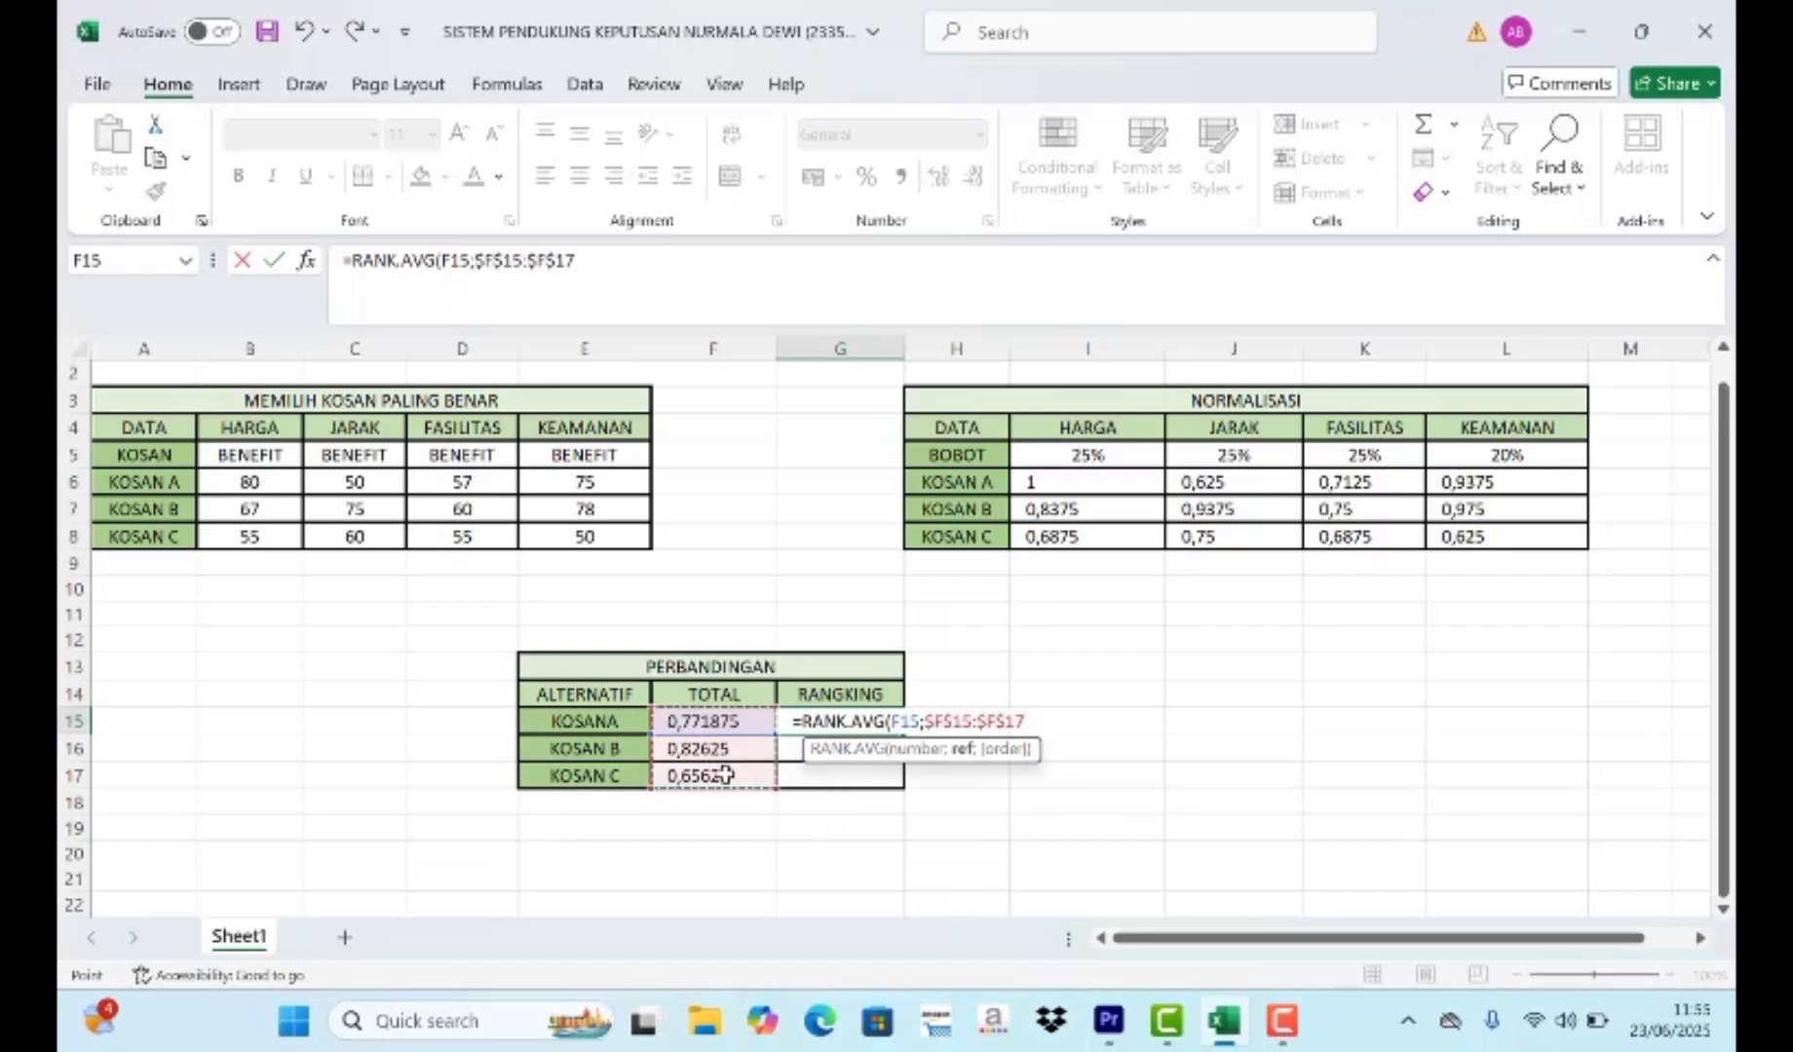
text())
key(Return)
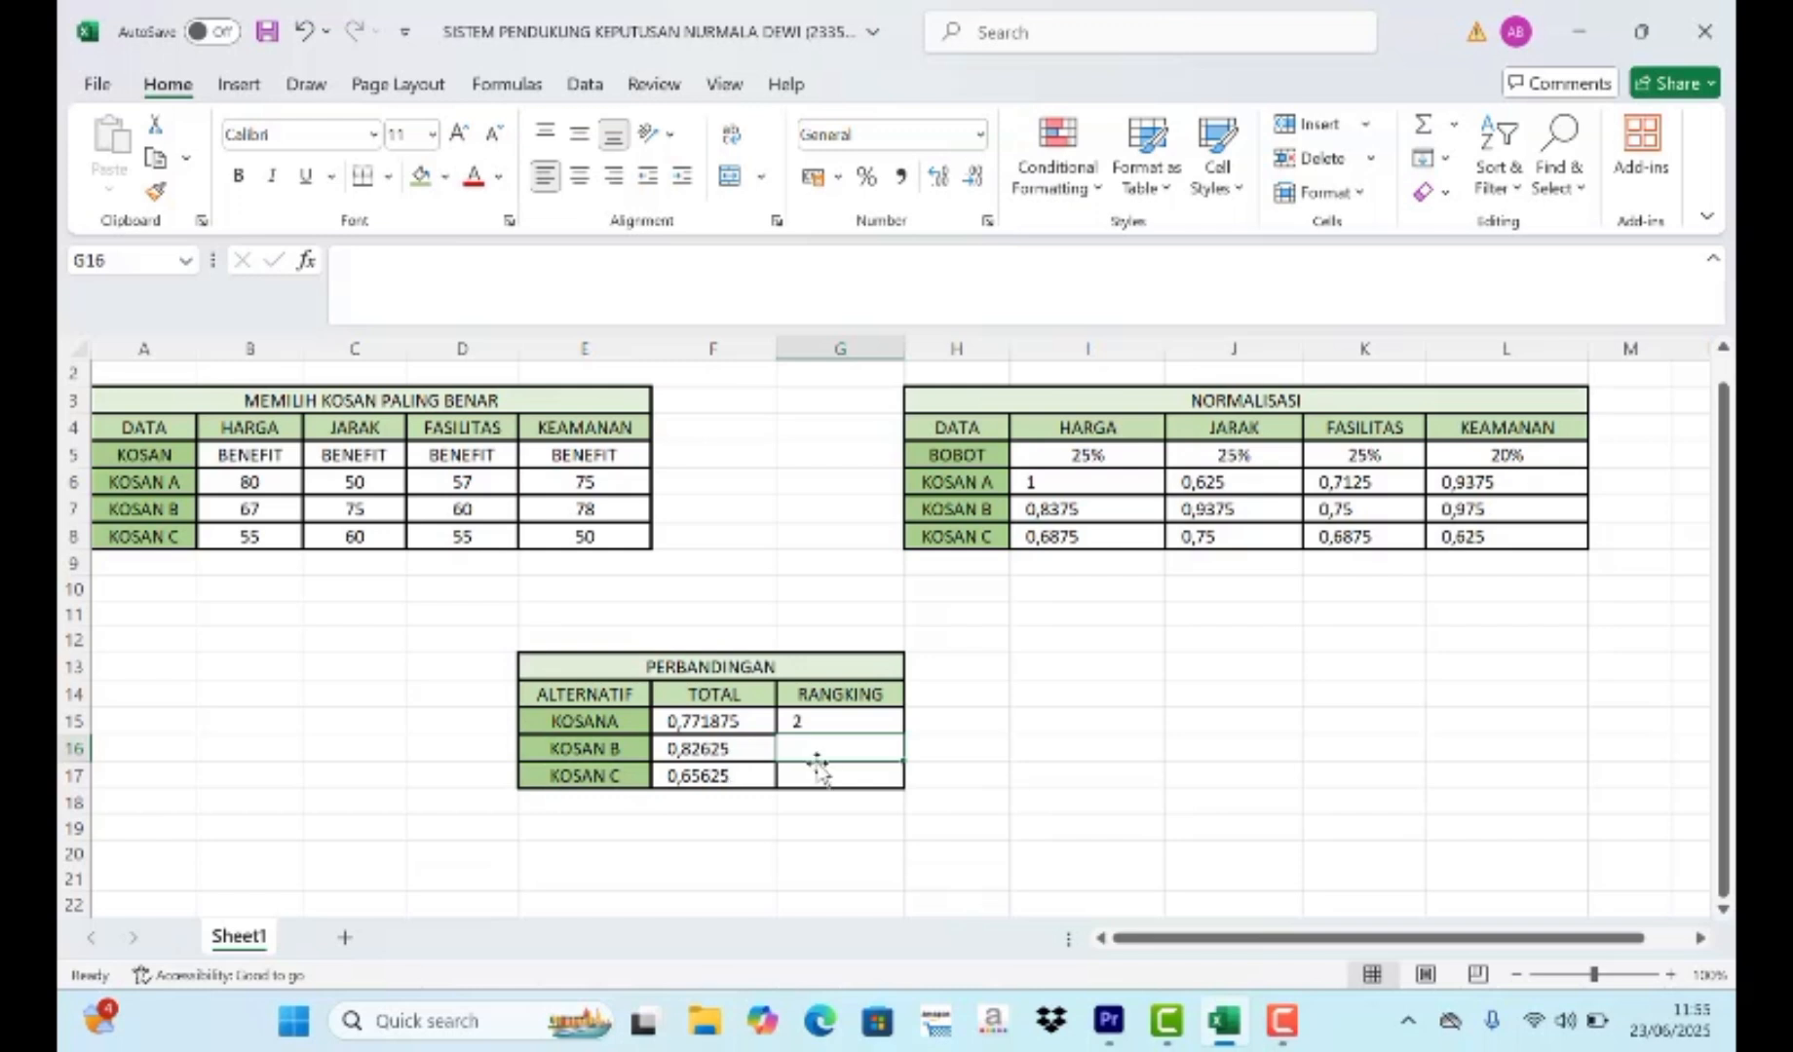
click(881, 726)
drag(904, 738, 902, 789)
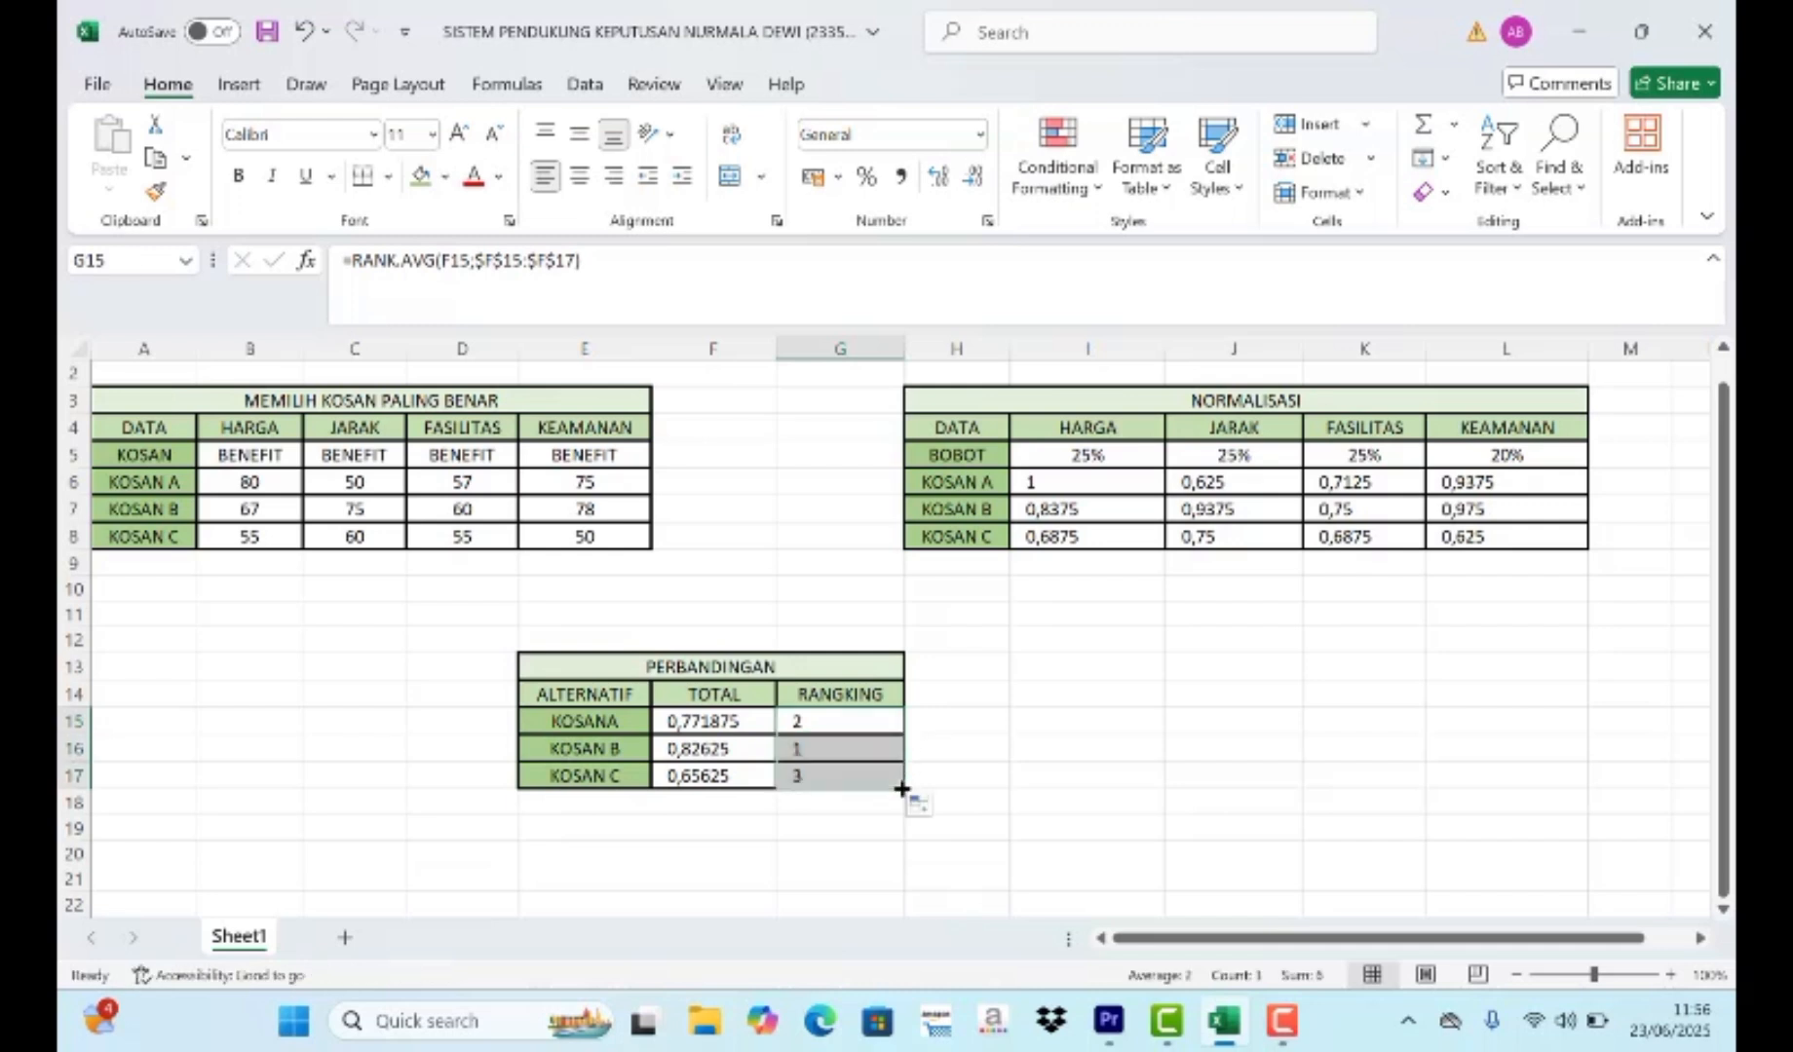